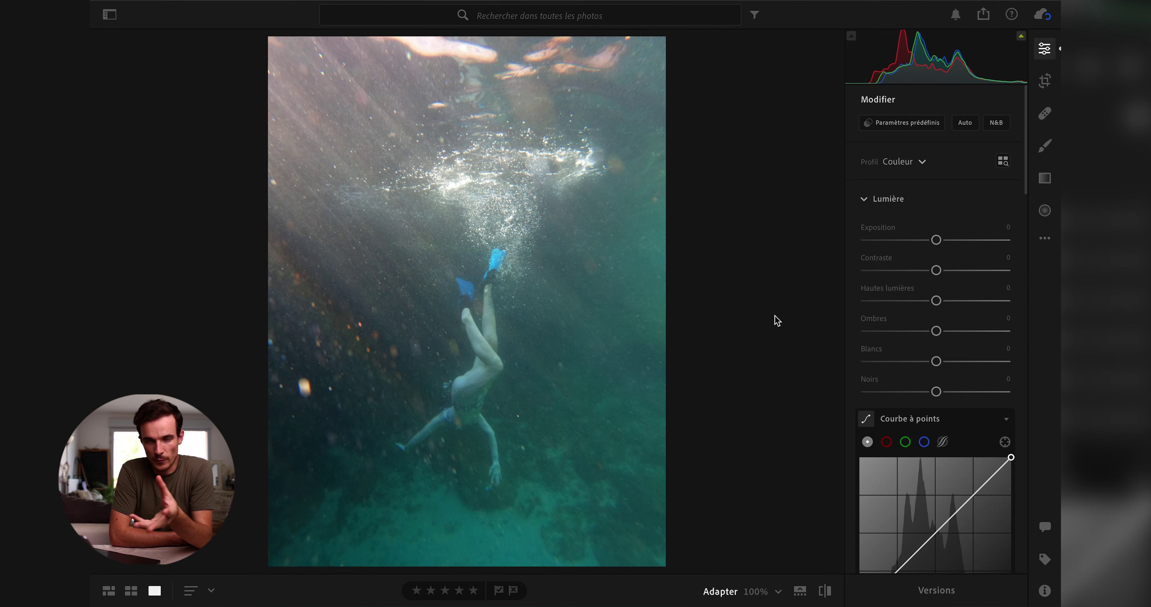
Push Contrast to +100, Highlights +64, Shadows −100 and Blacks −34, then compare with the original
{"action": "key", "text": "z"}
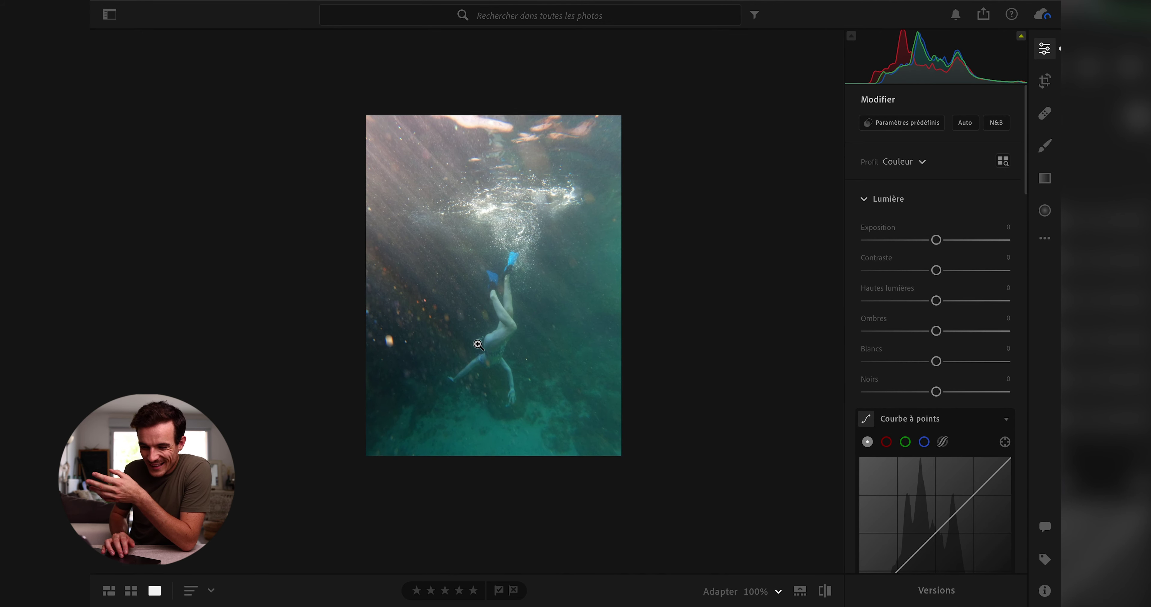
{"action": "key", "text": "z"}
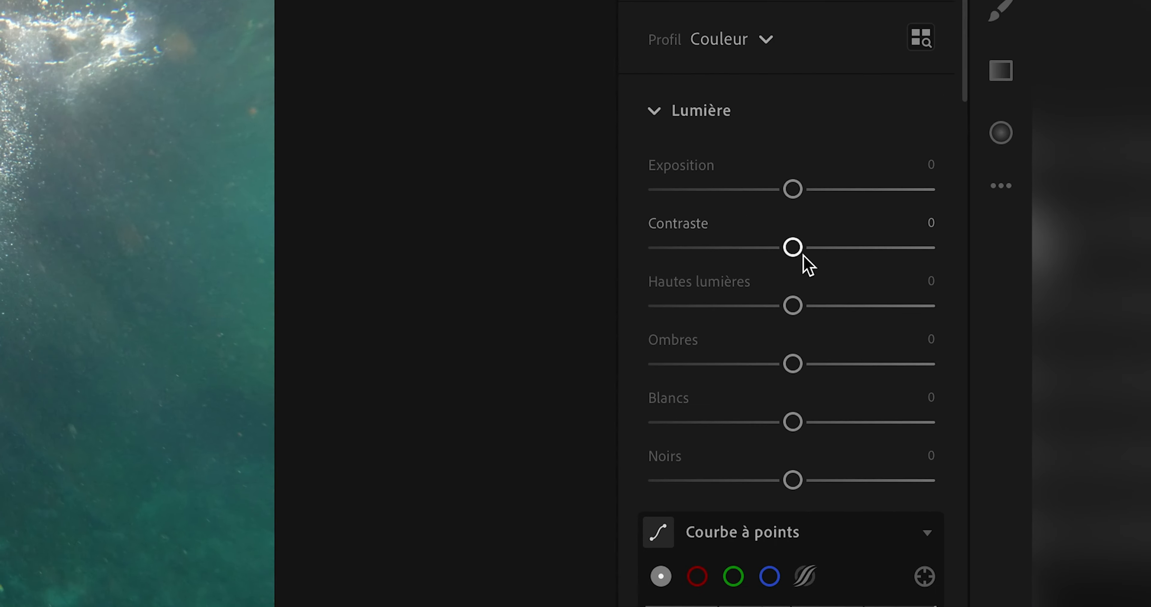
{"action": "left_click_drag", "start_coordinate": [936, 270], "coordinate": [958, 270]}
{"action": "left_click_drag", "start_coordinate": [796, 240], "coordinate": [902, 240]}
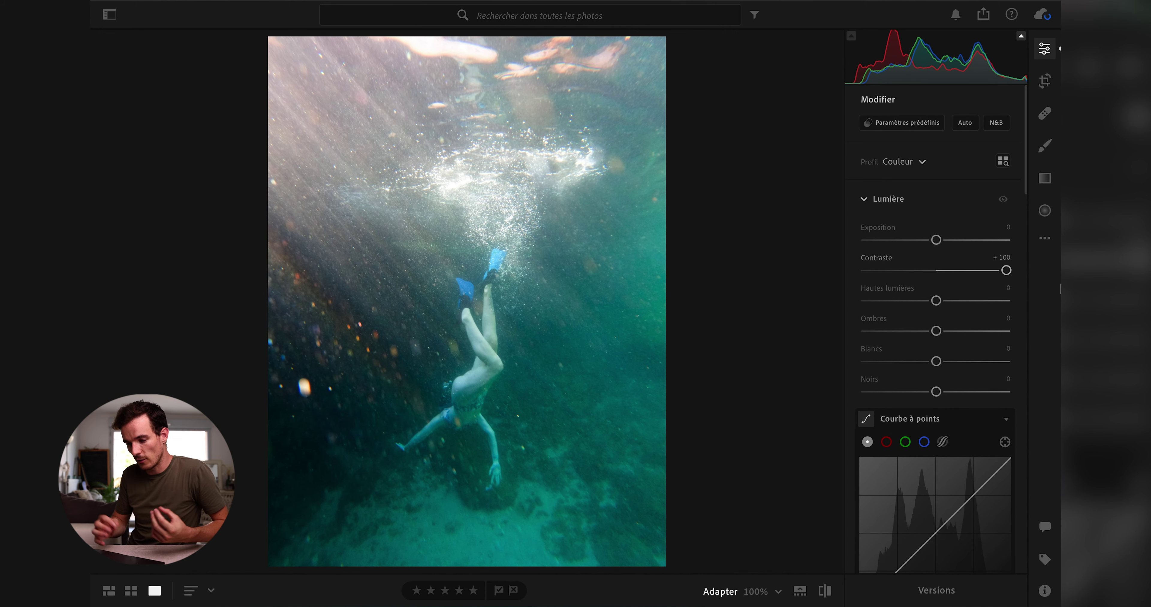
{"action": "left_click_drag", "start_coordinate": [936, 301], "coordinate": [983, 301]}
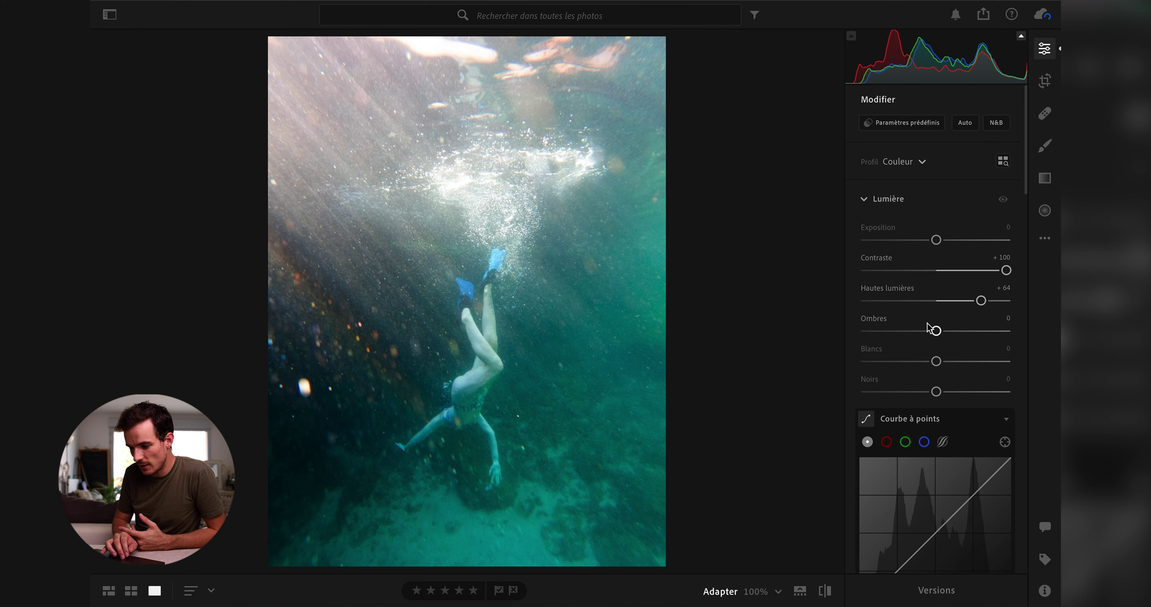
{"action": "left_click_drag", "start_coordinate": [936, 331], "coordinate": [634, 336]}
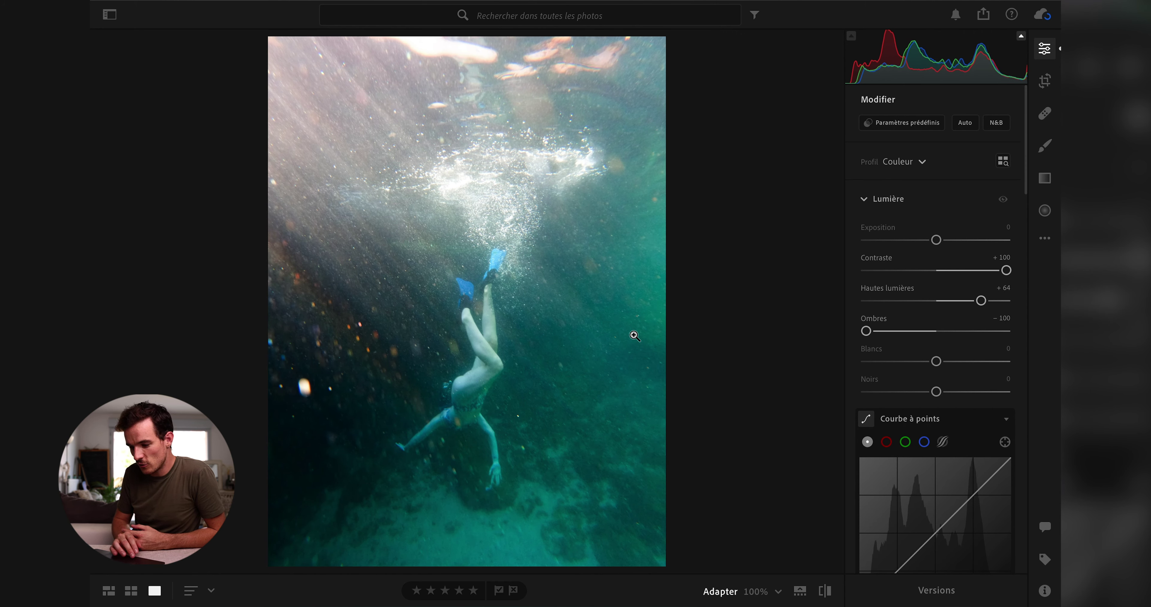
{"action": "left_click_drag", "start_coordinate": [940, 397], "coordinate": [917, 394]}
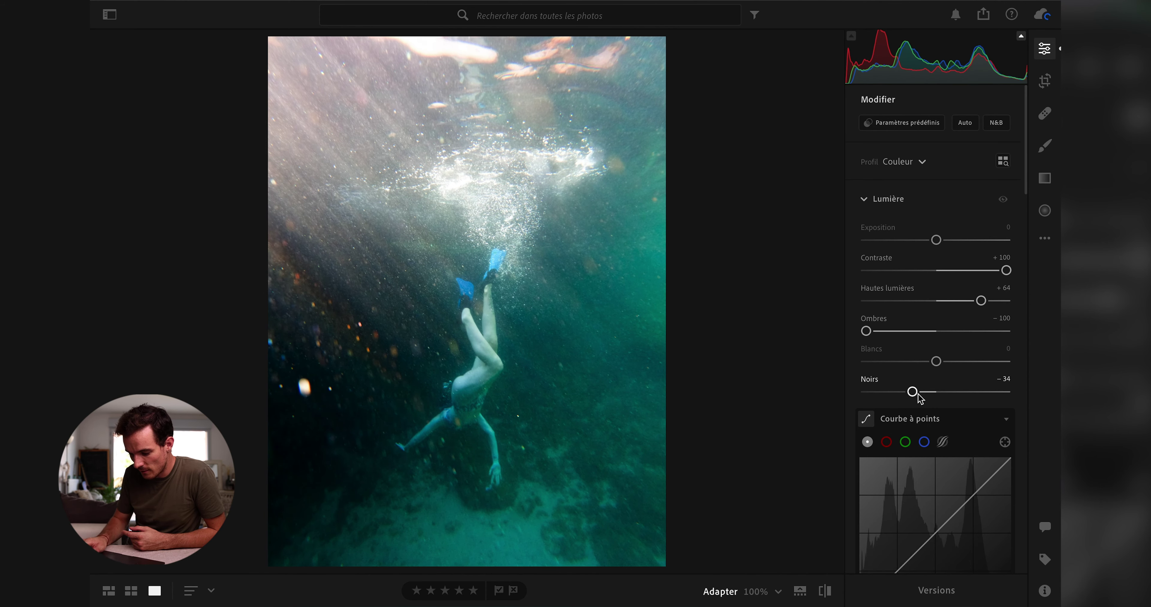
{"action": "key", "text": "backslash"}
{"action": "key", "text": "backslash"}
{"action": "key", "text": "backslash"}
{"action": "key", "text": "backslash"}
{"action": "key", "text": "backslash"}
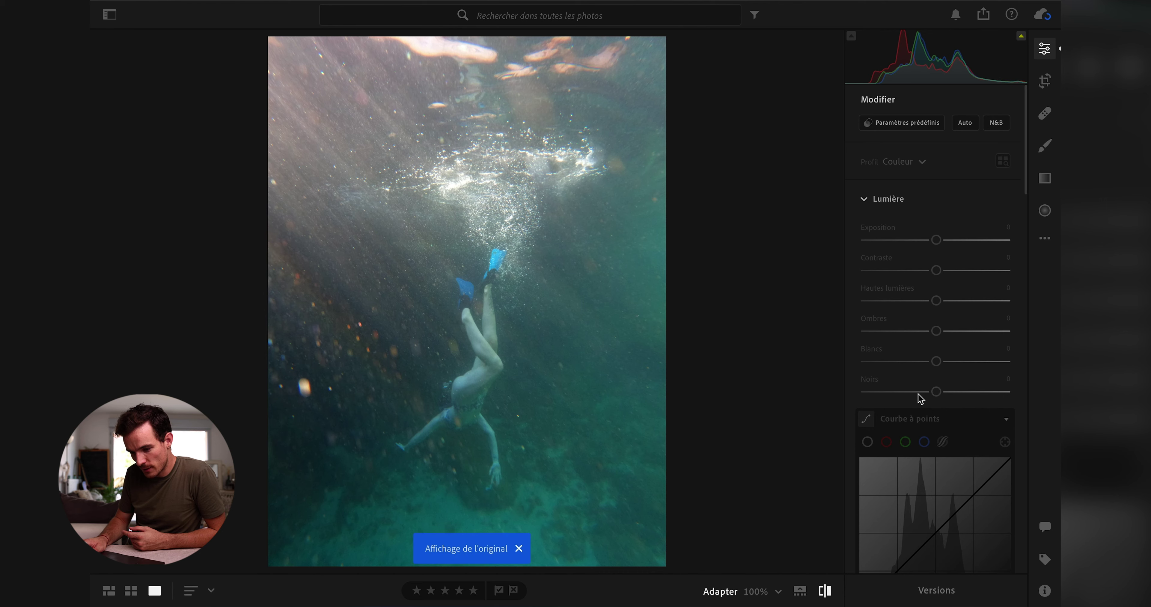
{"action": "key", "text": "backslash"}
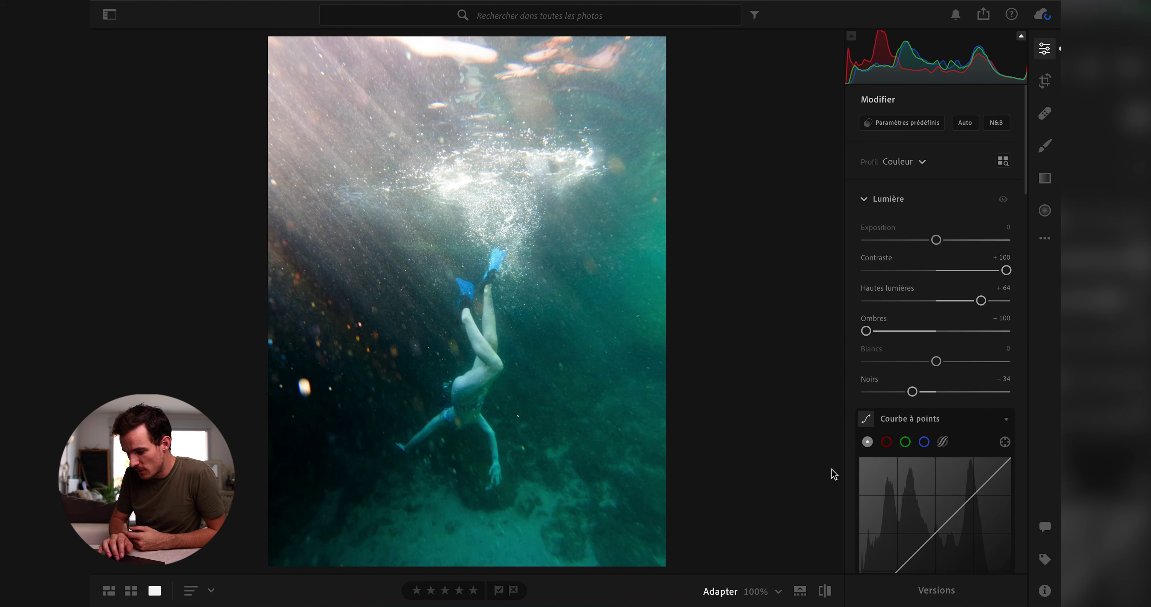
Scroll down to the Color Mixer panel and expand it
{"action": "scroll", "coordinate": [953, 393], "scroll_direction": "down", "scroll_amount": 2}
{"action": "scroll", "coordinate": [954, 393], "scroll_direction": "down", "scroll_amount": 3}
{"action": "scroll", "coordinate": [941, 254], "scroll_direction": "down", "scroll_amount": 1}
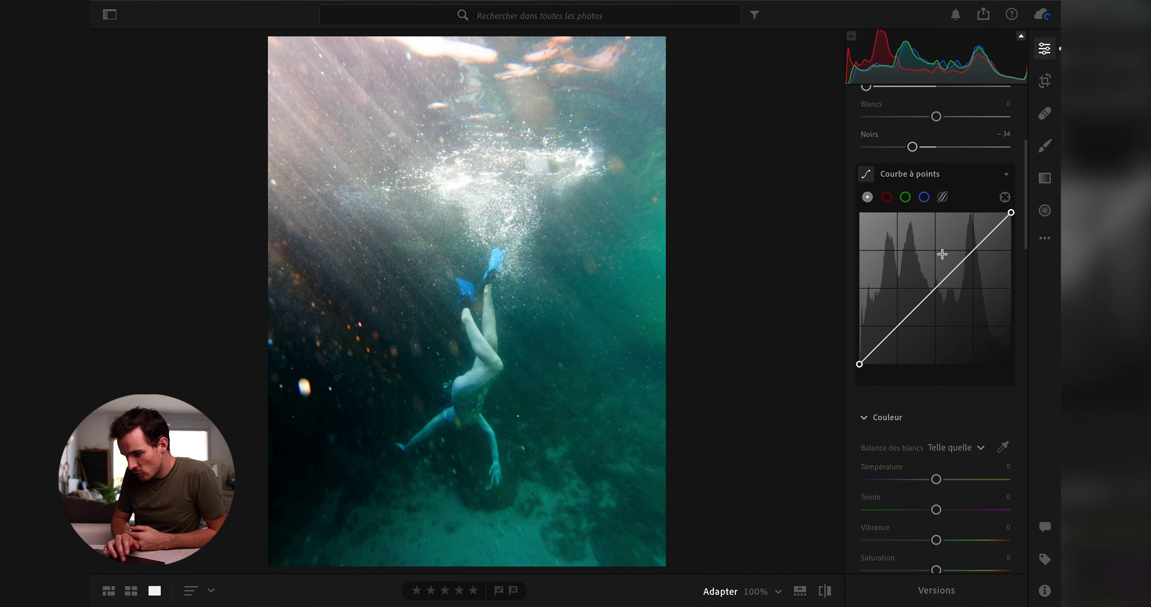
{"action": "scroll", "coordinate": [889, 399], "scroll_direction": "down", "scroll_amount": 2}
{"action": "scroll", "coordinate": [889, 398], "scroll_direction": "down", "scroll_amount": 1}
{"action": "scroll", "coordinate": [889, 398], "scroll_direction": "down", "scroll_amount": 2}
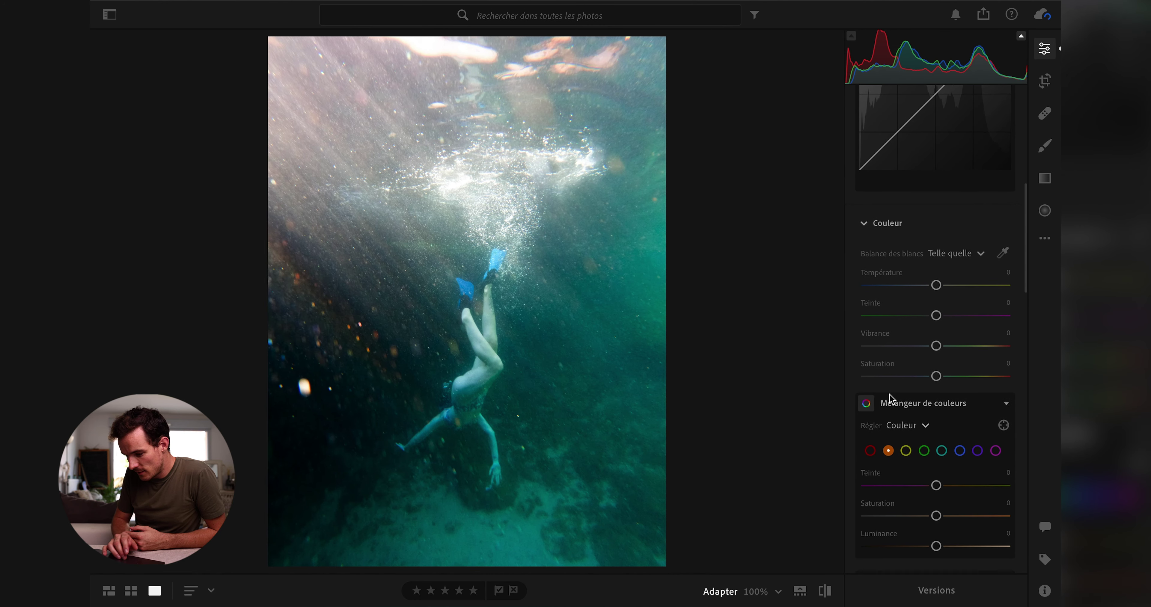
{"action": "scroll", "coordinate": [889, 399], "scroll_direction": "down", "scroll_amount": 2}
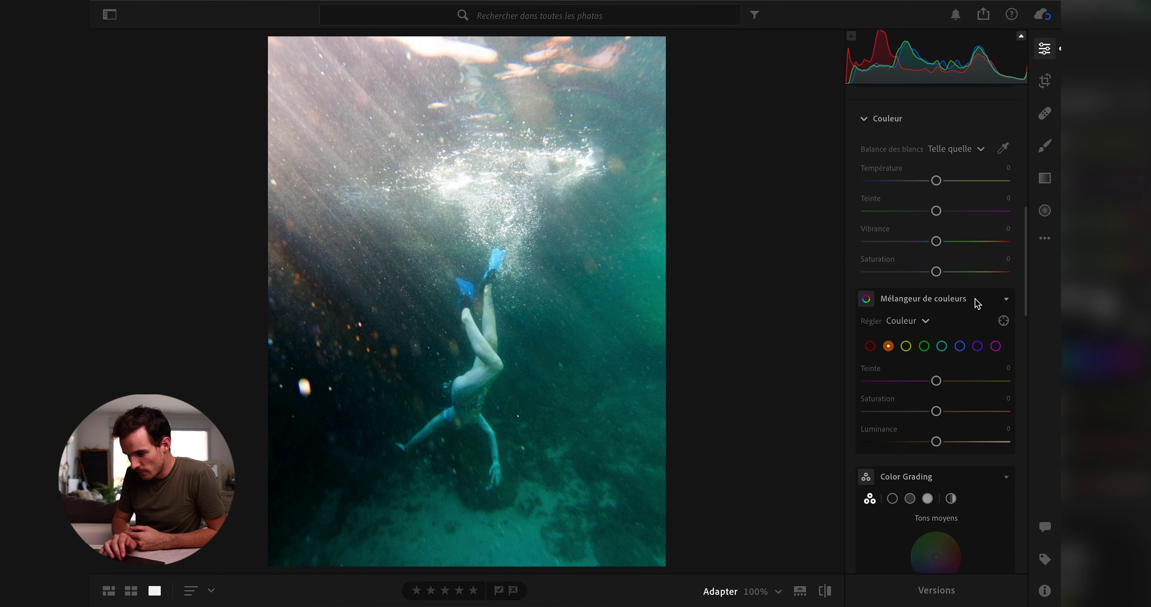
{"action": "left_click", "coordinate": [1007, 299]}
{"action": "left_click", "coordinate": [951, 277]}
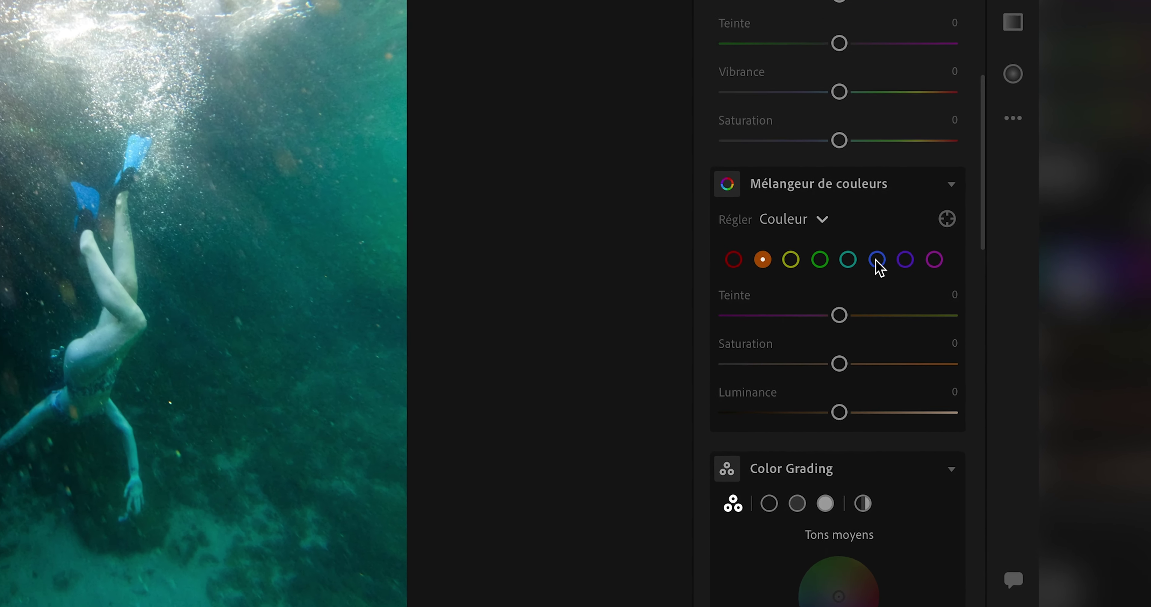
Set the blue range to Hue +34, Saturation −43 and Luminance −23
{"action": "left_click", "coordinate": [959, 327]}
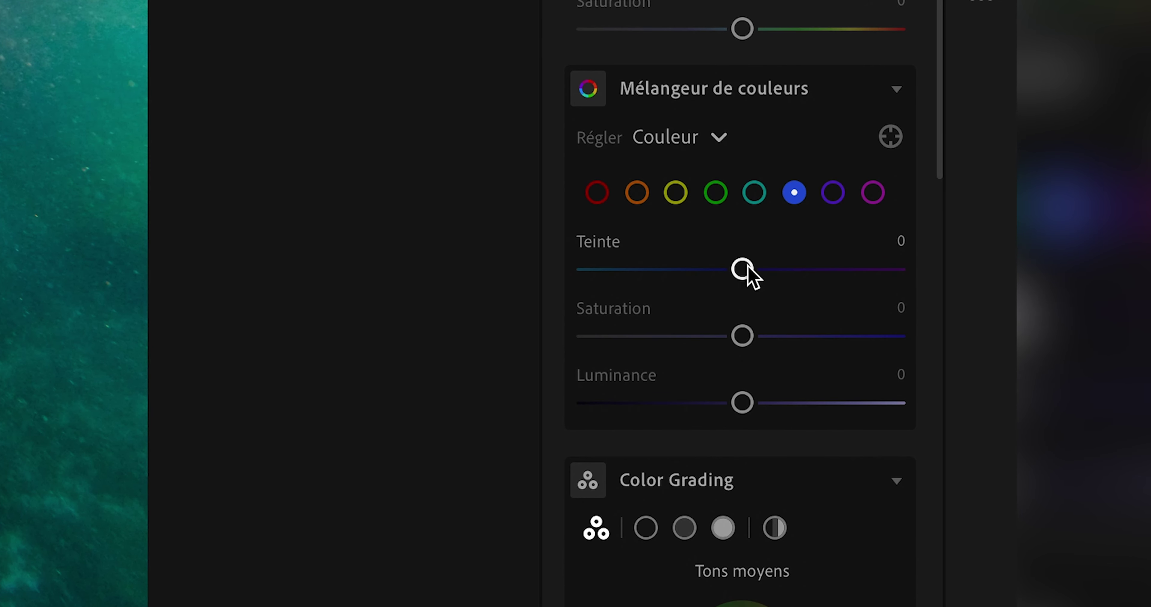
{"action": "mouse_move", "coordinate": [743, 270]}
{"action": "left_mouse_down"}
{"action": "mouse_move", "coordinate": [954, 363]}
{"action": "mouse_move", "coordinate": [920, 364]}
{"action": "left_mouse_up"}
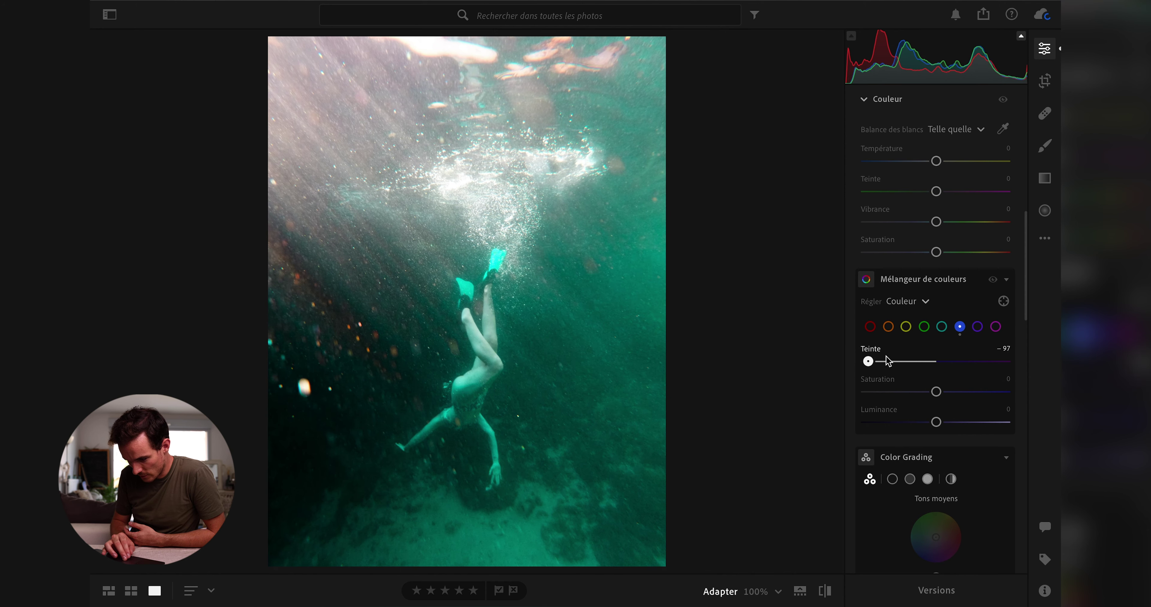
{"action": "mouse_move", "coordinate": [850, 366]}
{"action": "left_mouse_down"}
{"action": "mouse_move", "coordinate": [1030, 372]}
{"action": "mouse_move", "coordinate": [960, 368]}
{"action": "left_mouse_up"}
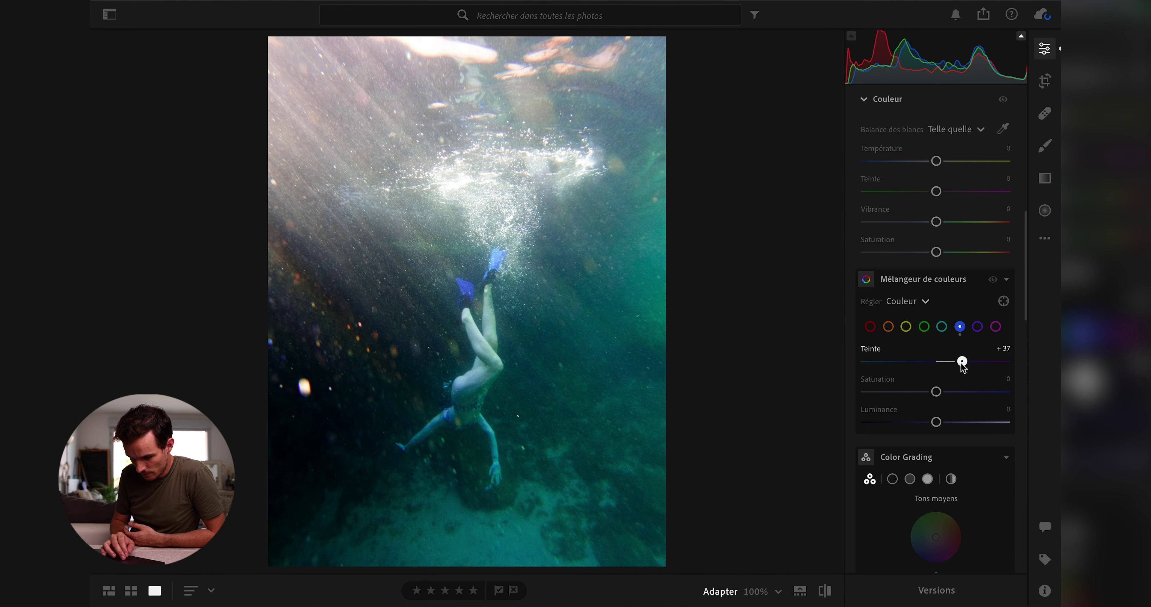
{"action": "mouse_move", "coordinate": [937, 395]}
{"action": "left_mouse_down"}
{"action": "mouse_move", "coordinate": [918, 396]}
{"action": "mouse_move", "coordinate": [920, 427]}
{"action": "mouse_move", "coordinate": [908, 427]}
{"action": "left_mouse_up"}
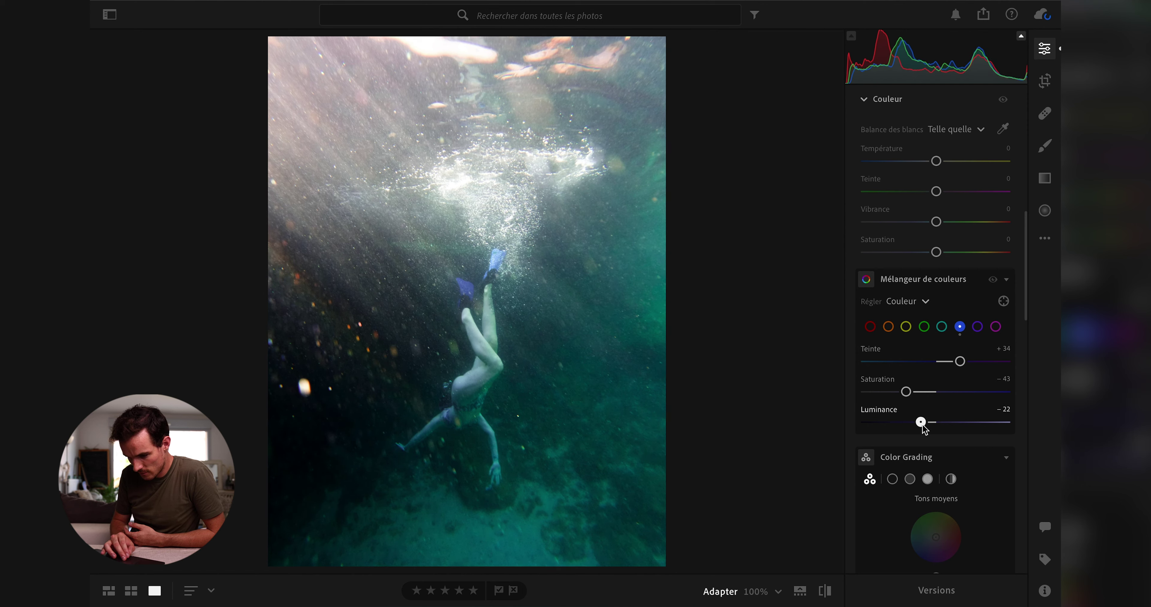
Compare the colour edit with the original, zooming in on the diver's fins
{"action": "key", "text": "backslash"}
{"action": "key", "text": "backslash"}
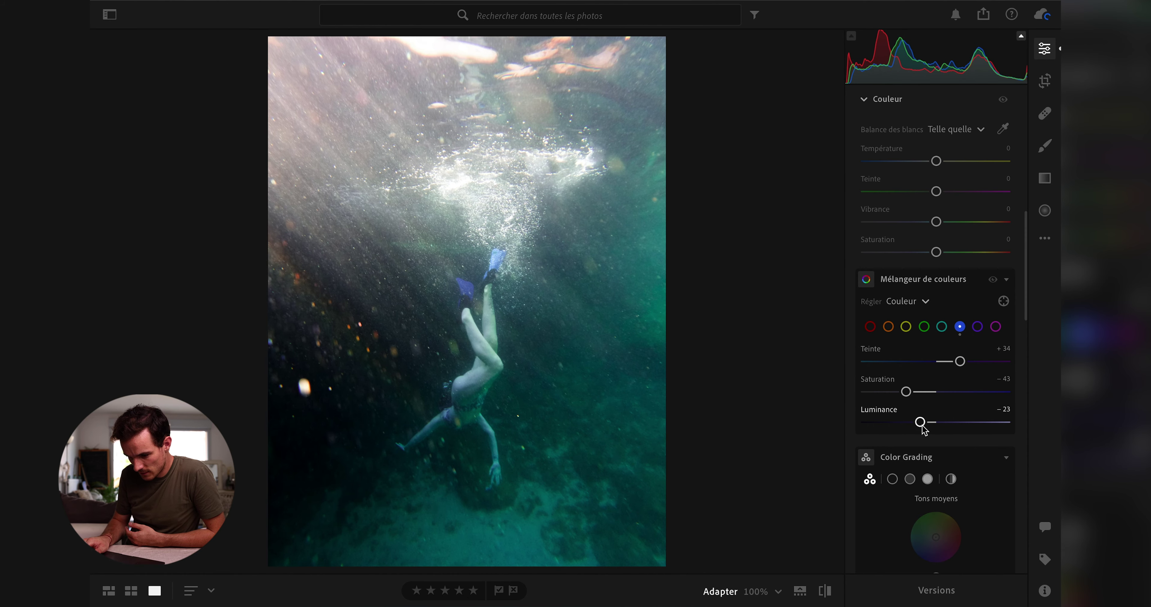
{"action": "key", "text": "backslash"}
{"action": "left_click", "coordinate": [468, 266]}
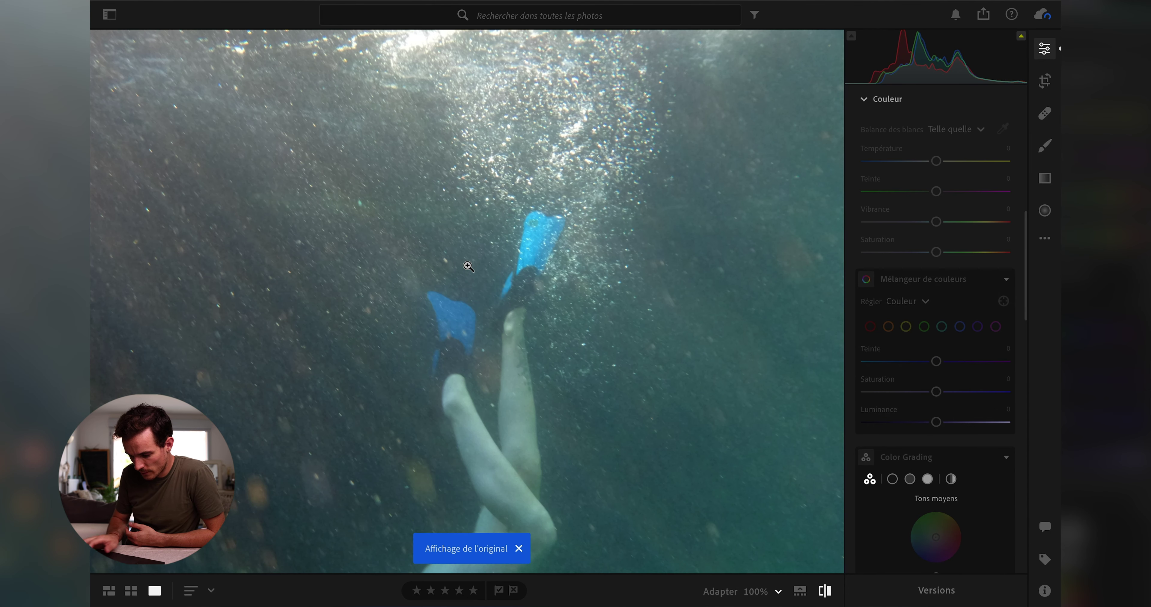
{"action": "key", "text": "backslash"}
{"action": "key", "text": "backslash"}
{"action": "key", "text": "backslash"}
{"action": "key", "text": "backslash"}
{"action": "left_click", "coordinate": [468, 267]}
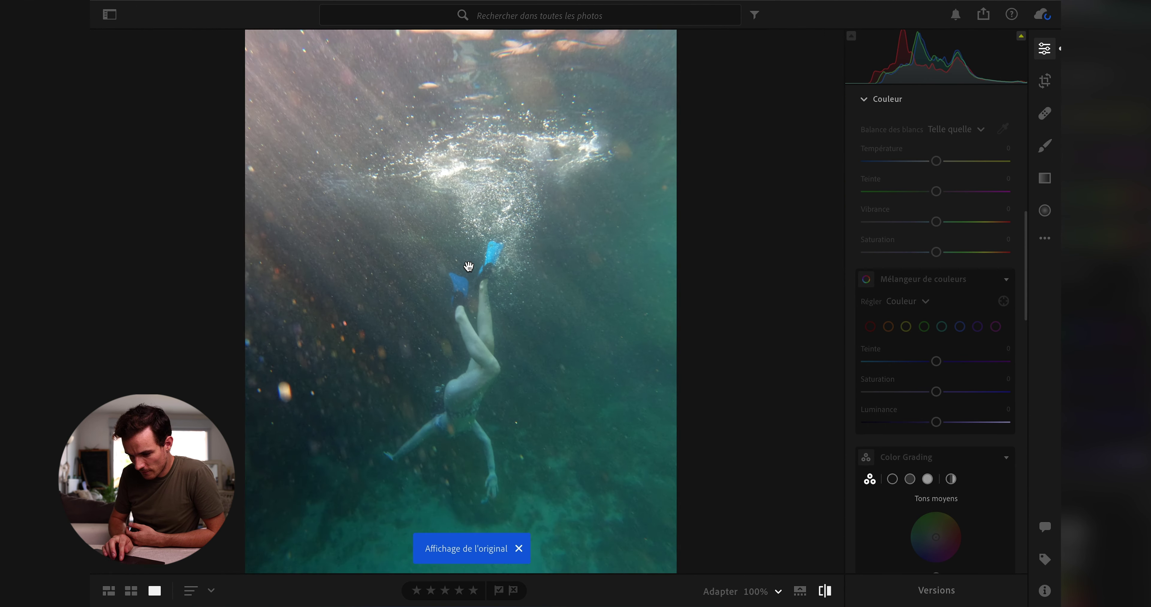
{"action": "key", "text": "backslash"}
{"action": "left_click", "coordinate": [602, 299]}
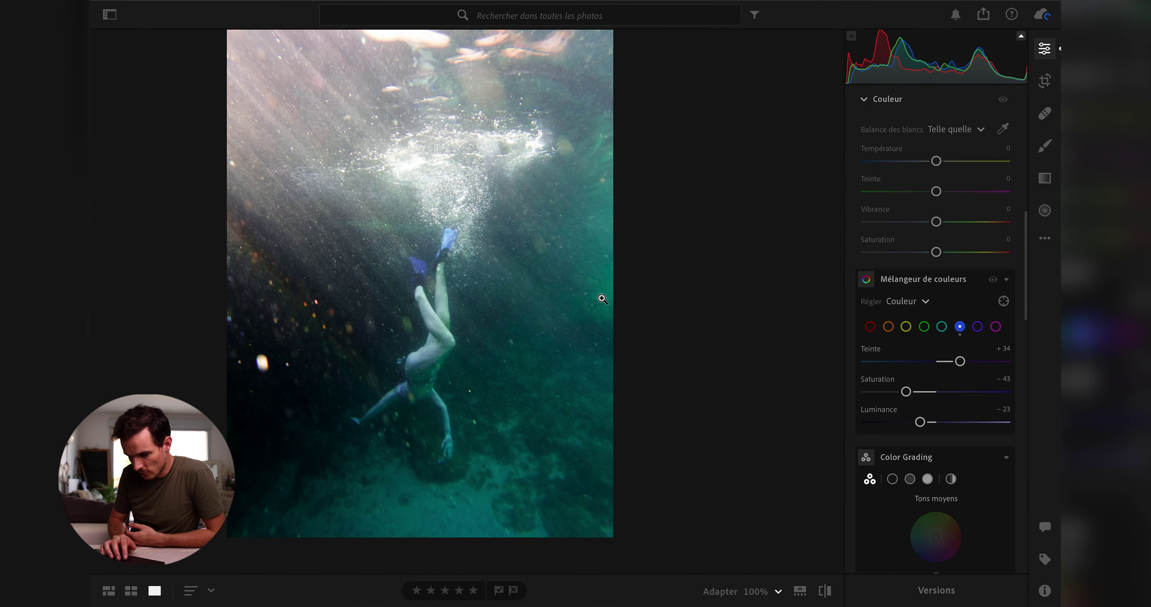
Adjust the aqua/green colour range, pushing the water tones toward blue
{"action": "left_click", "coordinate": [941, 328]}
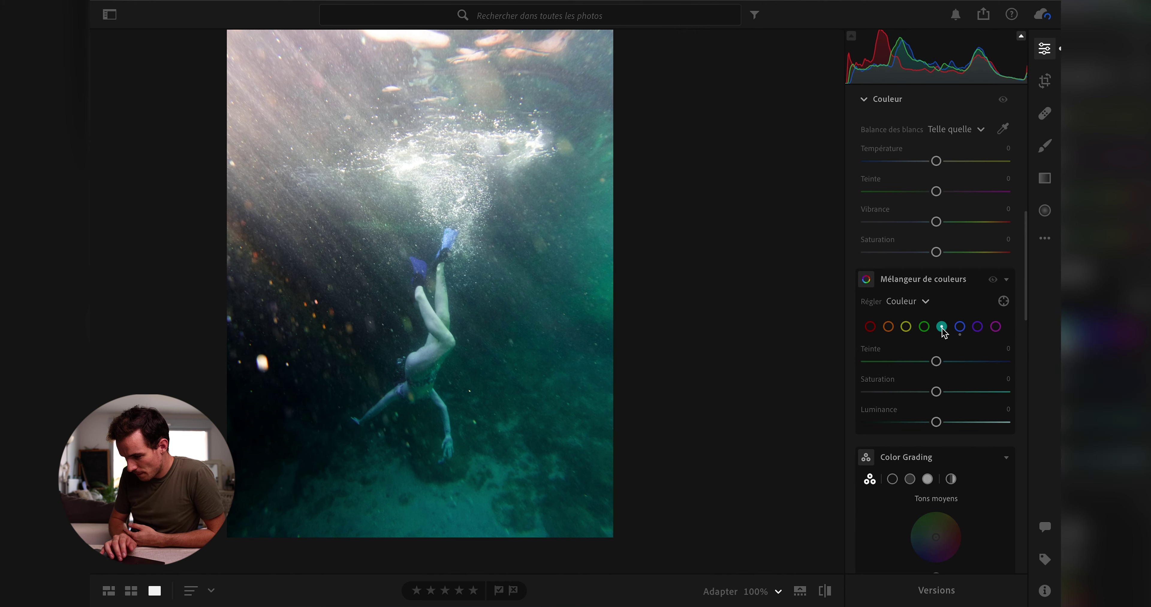
{"action": "left_click_drag", "start_coordinate": [936, 362], "coordinate": [854, 375]}
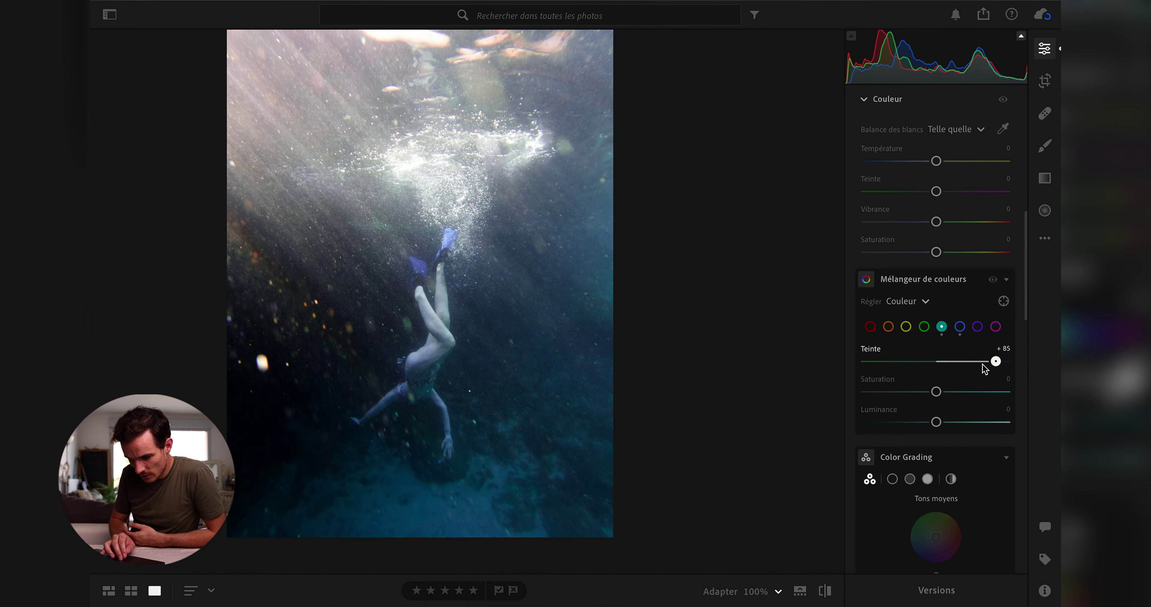
{"action": "left_click_drag", "start_coordinate": [929, 369], "coordinate": [934, 372]}
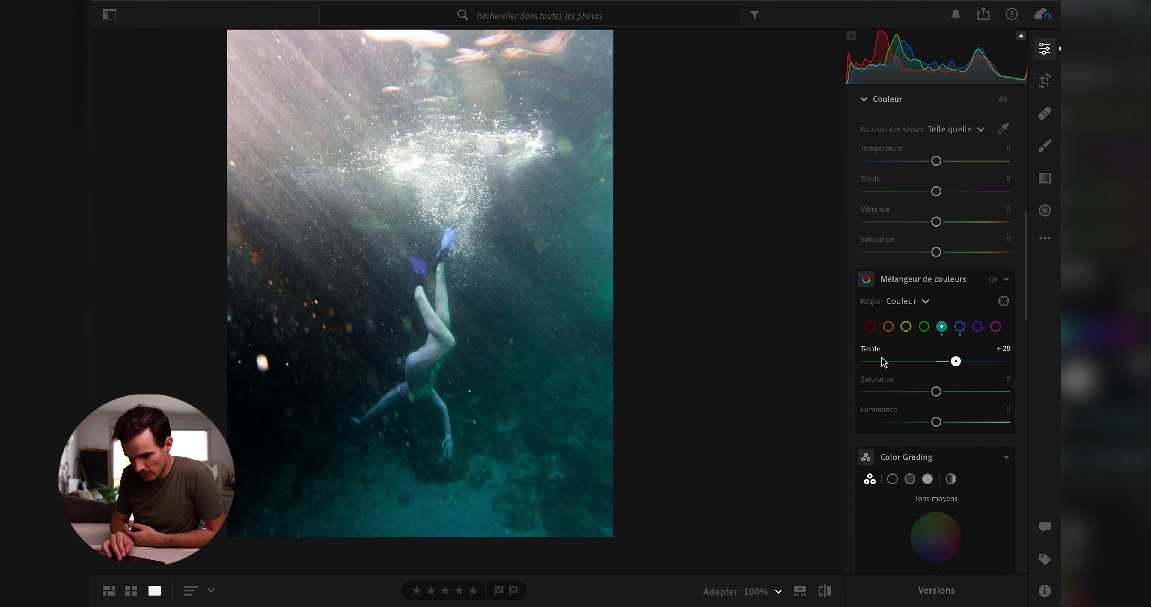
{"action": "left_click_drag", "start_coordinate": [884, 363], "coordinate": [861, 361]}
{"action": "mouse_move", "coordinate": [932, 364]}
{"action": "left_mouse_down"}
{"action": "mouse_move", "coordinate": [987, 370]}
{"action": "mouse_move", "coordinate": [920, 393]}
{"action": "mouse_move", "coordinate": [966, 395]}
{"action": "mouse_move", "coordinate": [931, 395]}
{"action": "mouse_move", "coordinate": [904, 422]}
{"action": "mouse_move", "coordinate": [962, 427]}
{"action": "left_mouse_up"}
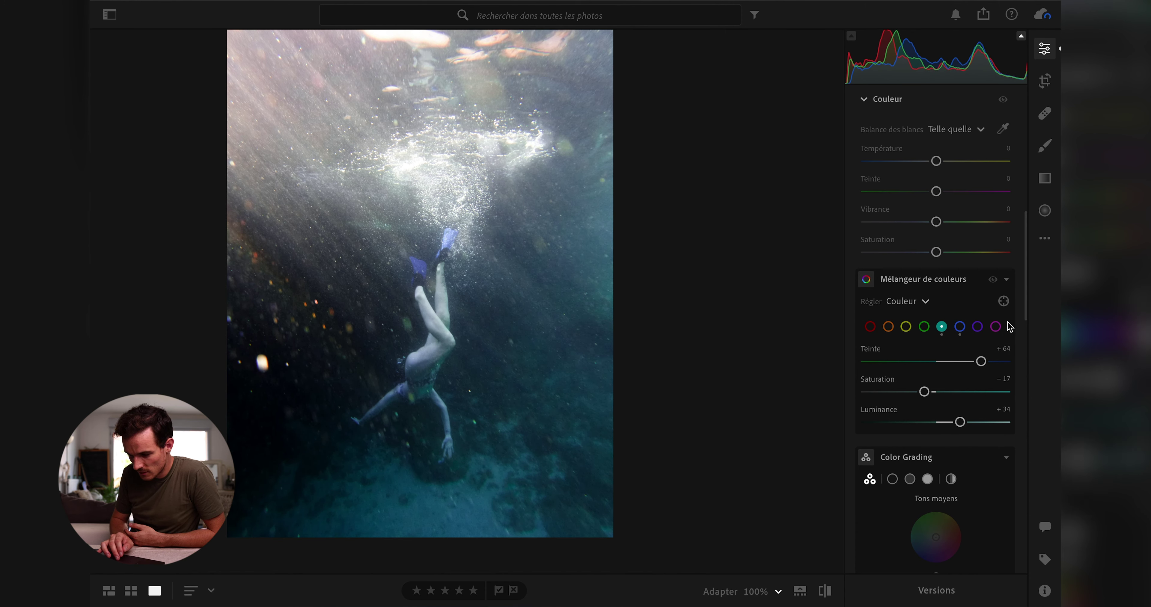
Compare with the original, then try green luminance values before resetting it to 0
{"action": "key", "text": "backslash"}
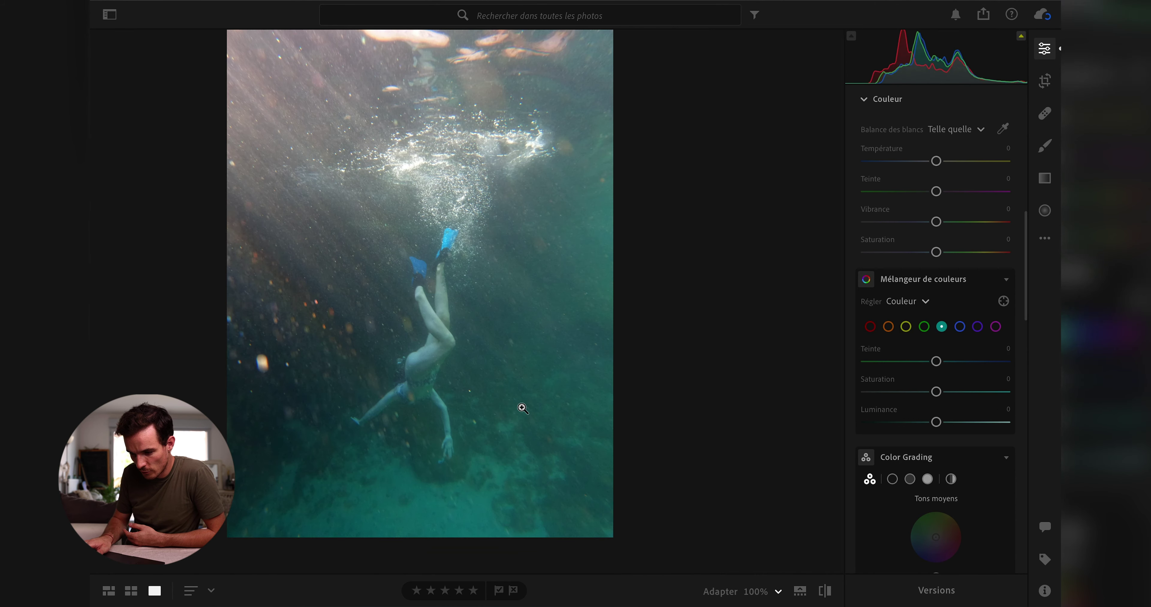
{"action": "key", "text": "backslash"}
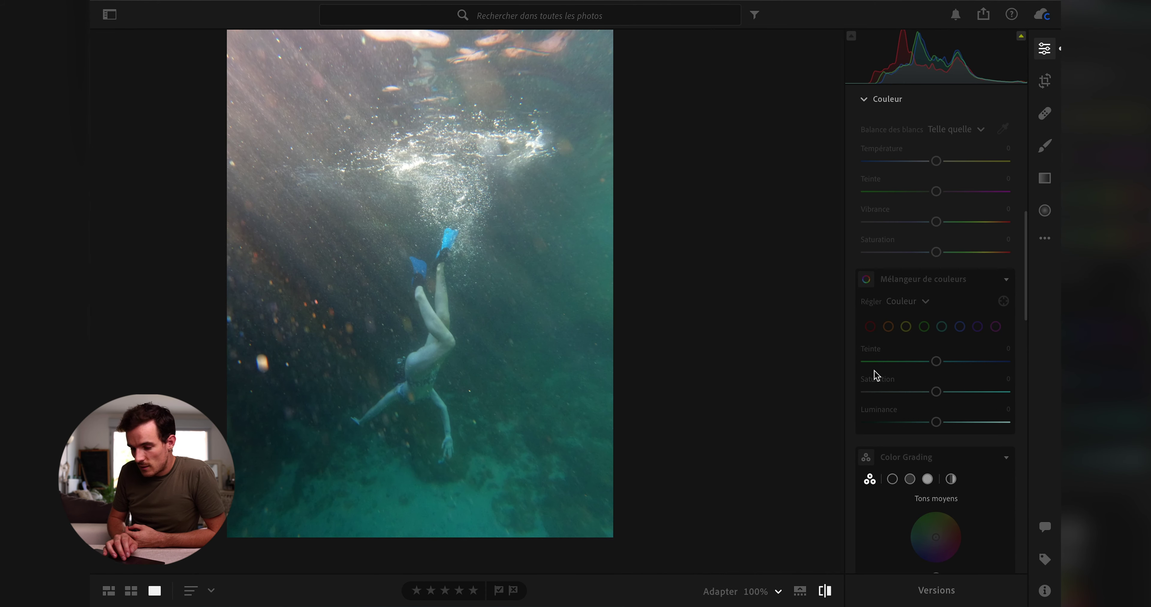
{"action": "key", "text": "backslash"}
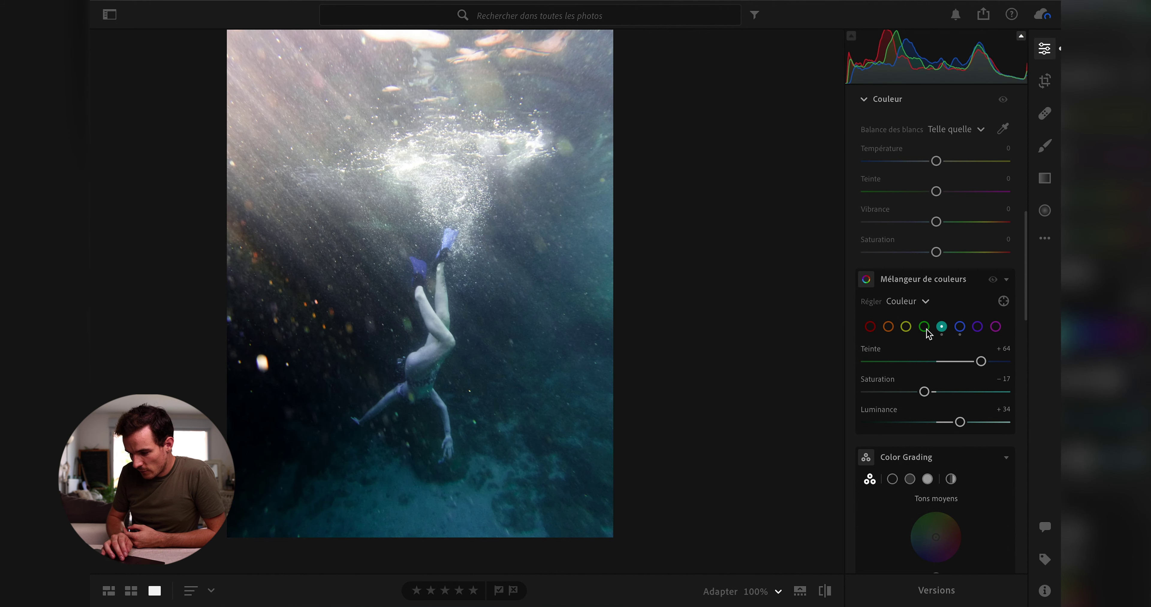
{"action": "mouse_move", "coordinate": [935, 420]}
{"action": "left_mouse_down"}
{"action": "mouse_move", "coordinate": [1041, 440]}
{"action": "mouse_move", "coordinate": [1019, 435]}
{"action": "left_mouse_up"}
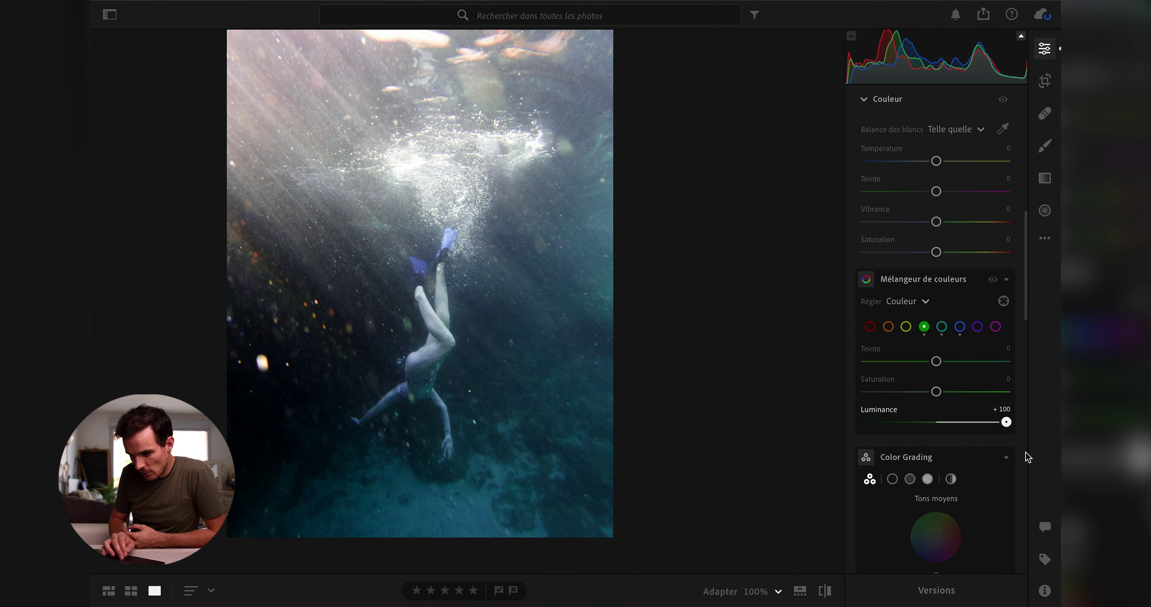
{"action": "mouse_move", "coordinate": [946, 436]}
{"action": "left_mouse_down"}
{"action": "mouse_move", "coordinate": [1059, 427]}
{"action": "mouse_move", "coordinate": [1029, 464]}
{"action": "mouse_move", "coordinate": [981, 424]}
{"action": "left_mouse_up"}
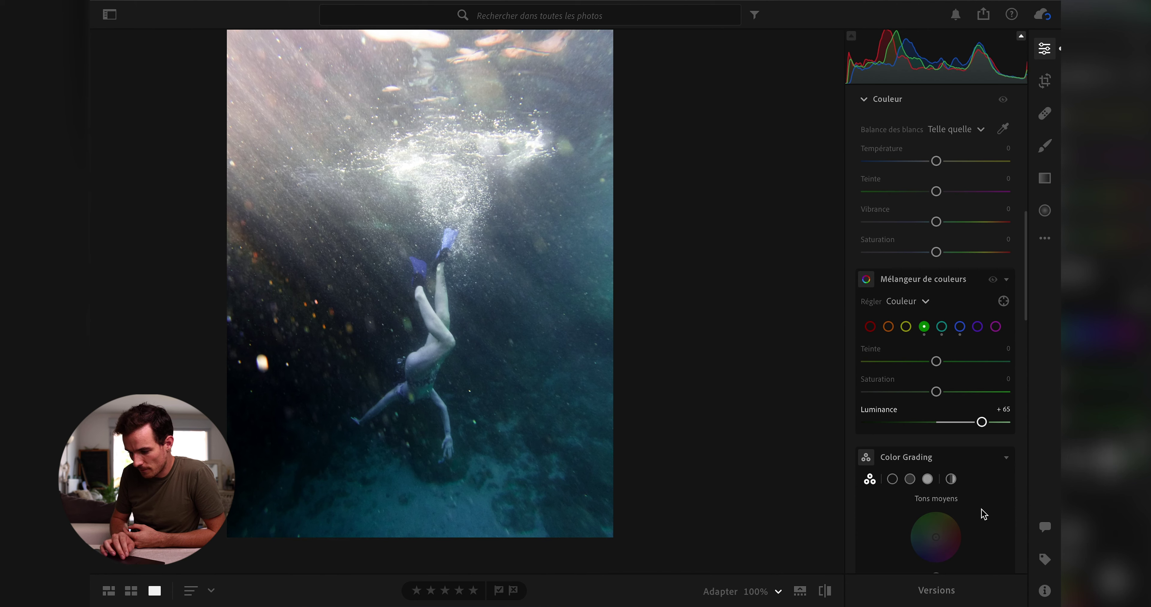
{"action": "double_click", "coordinate": [983, 424]}
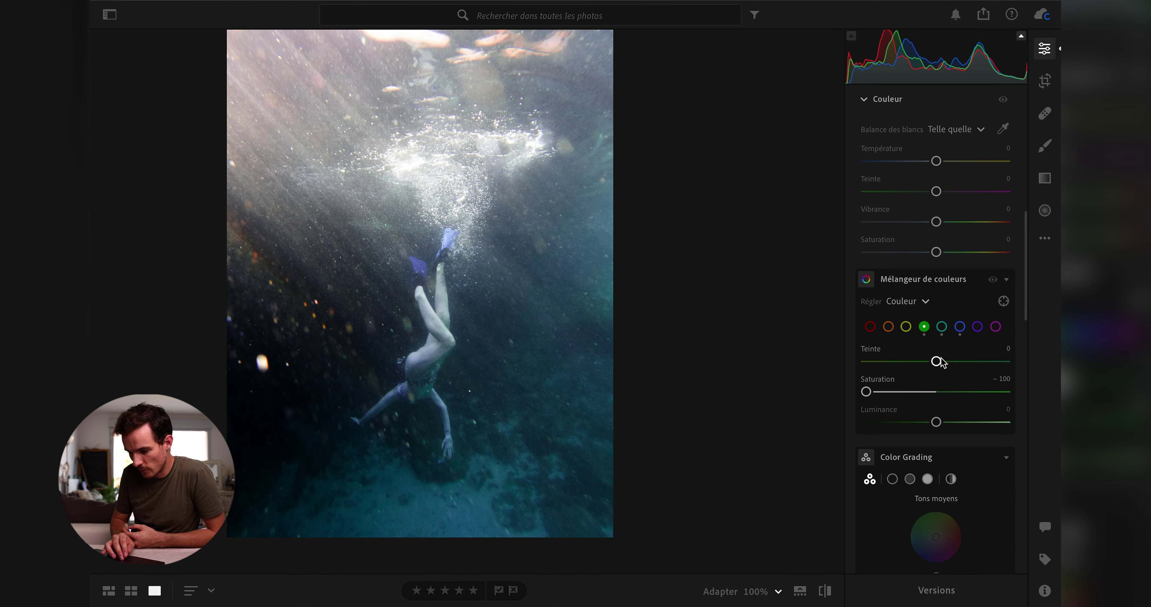
{"action": "scroll", "coordinate": [938, 389], "scroll_direction": "up", "scroll_amount": 10}
{"action": "scroll", "coordinate": [956, 389], "scroll_direction": "down", "scroll_amount": 5}
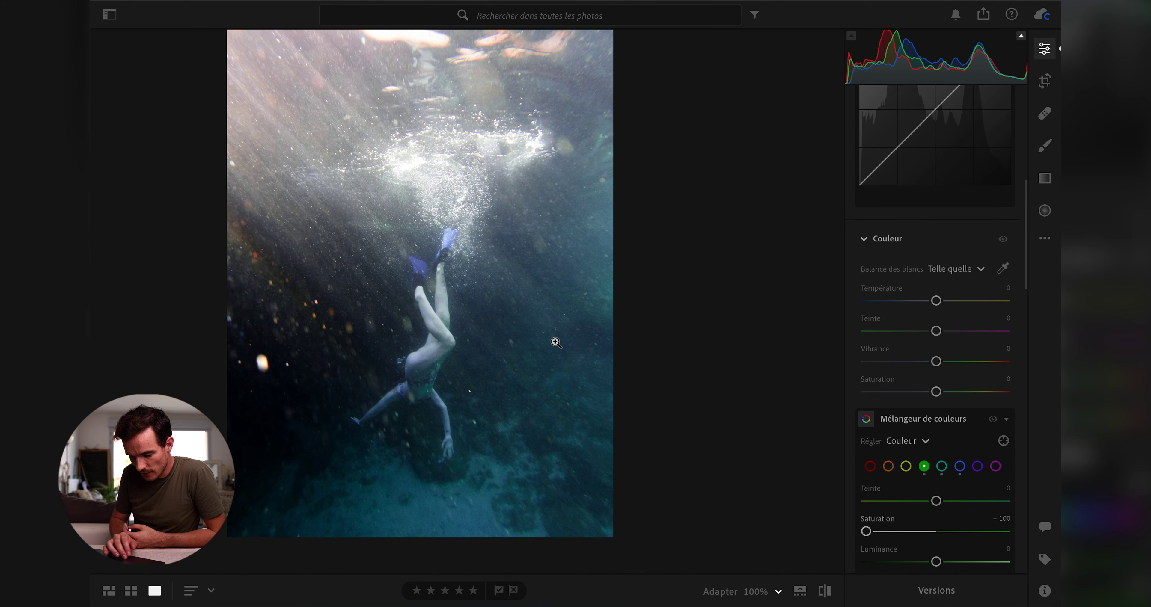
Add two Point Curve points, raising the upper and lowering the lower for an S-curve
{"action": "key", "text": "backslash"}
{"action": "key", "text": "backslash"}
{"action": "key", "text": "backslash"}
{"action": "key", "text": "backslash"}
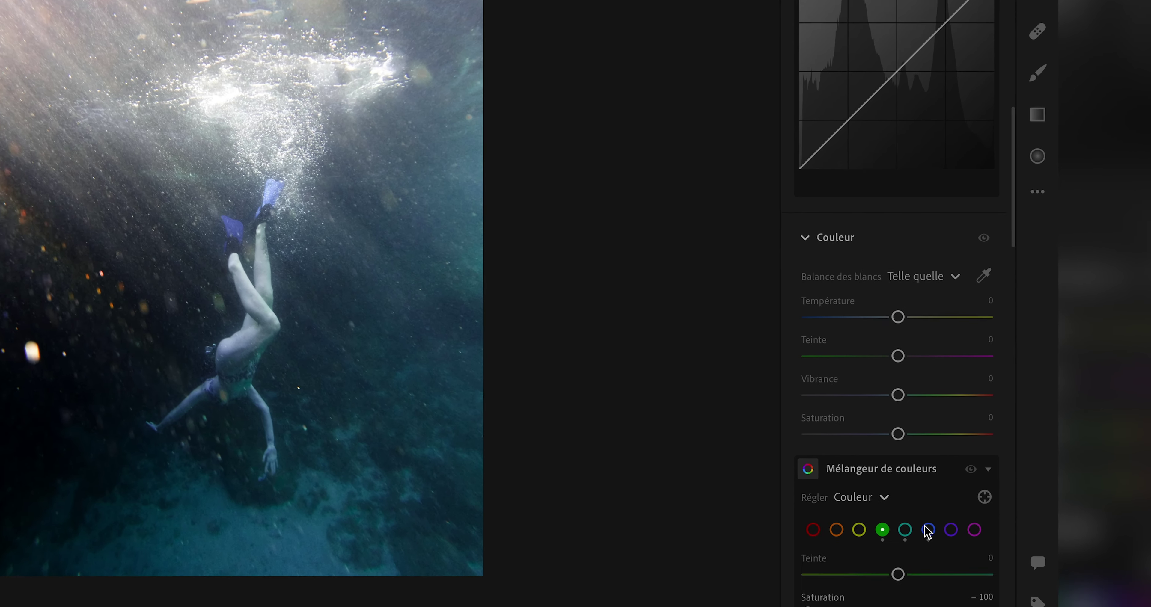
{"action": "scroll", "coordinate": [960, 391], "scroll_direction": "up", "scroll_amount": 3}
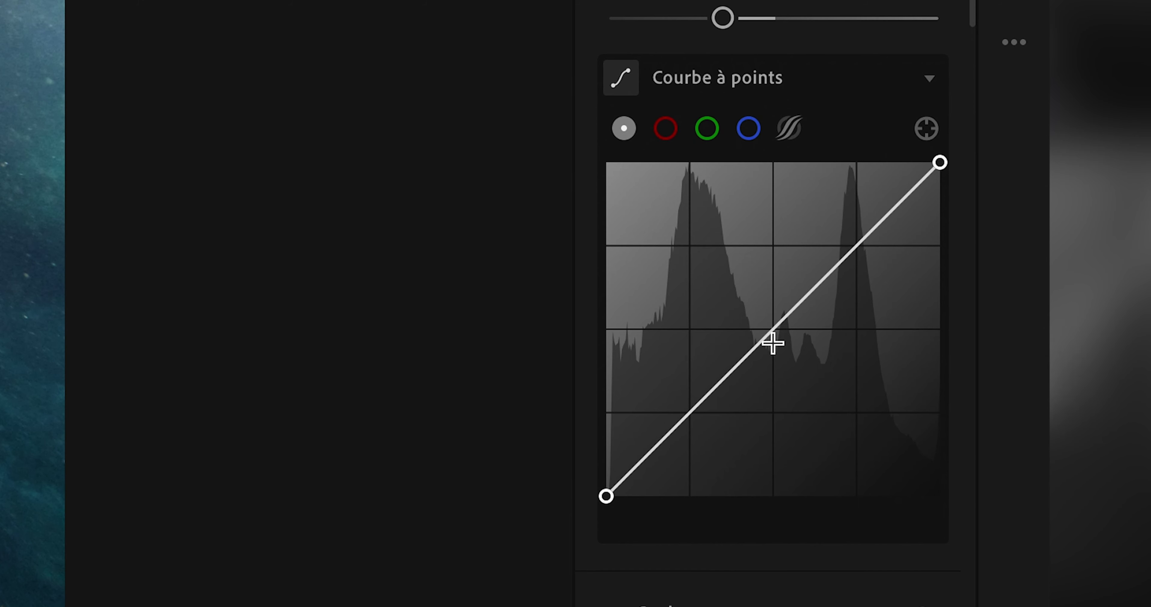
{"action": "left_click", "coordinate": [774, 327]}
{"action": "left_click", "coordinate": [859, 244]}
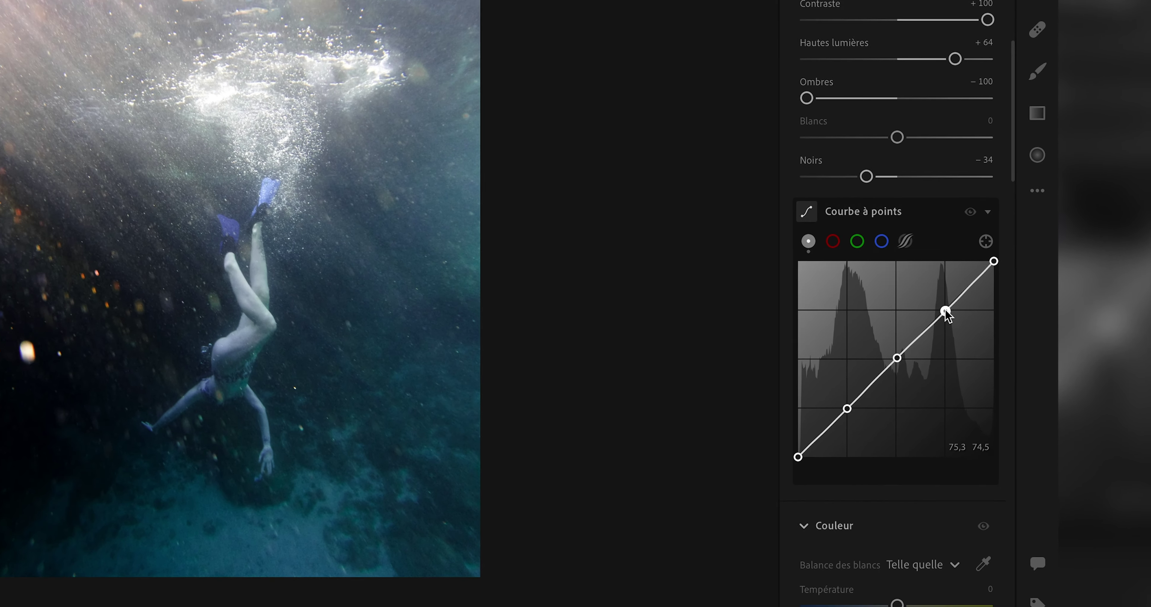
{"action": "left_click_drag", "start_coordinate": [946, 310], "coordinate": [945, 305]}
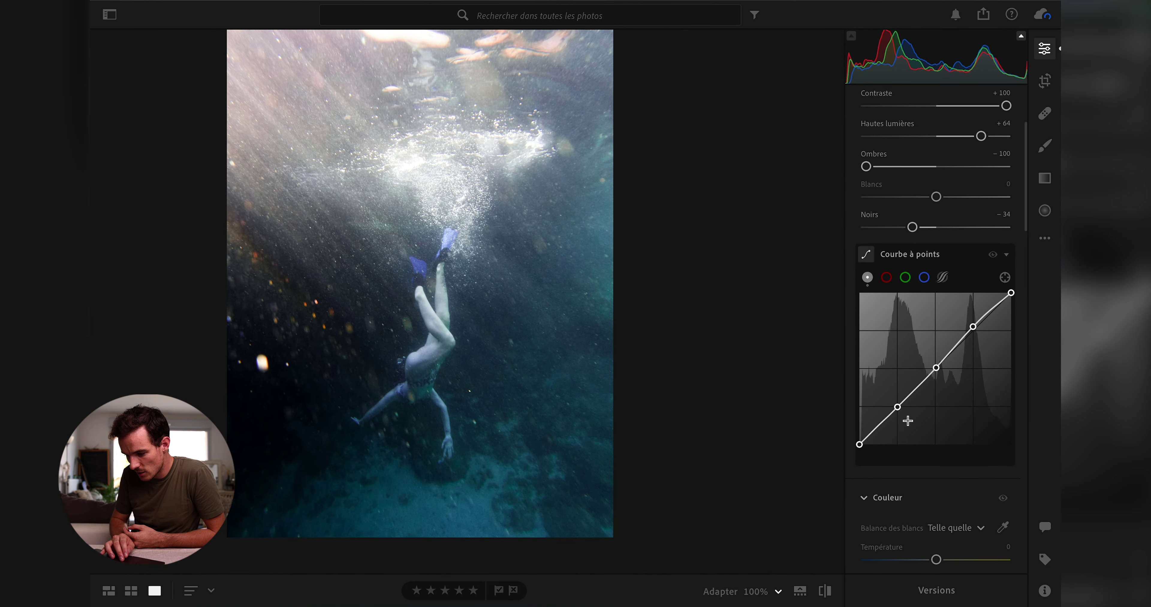
{"action": "left_click_drag", "start_coordinate": [899, 408], "coordinate": [900, 410]}
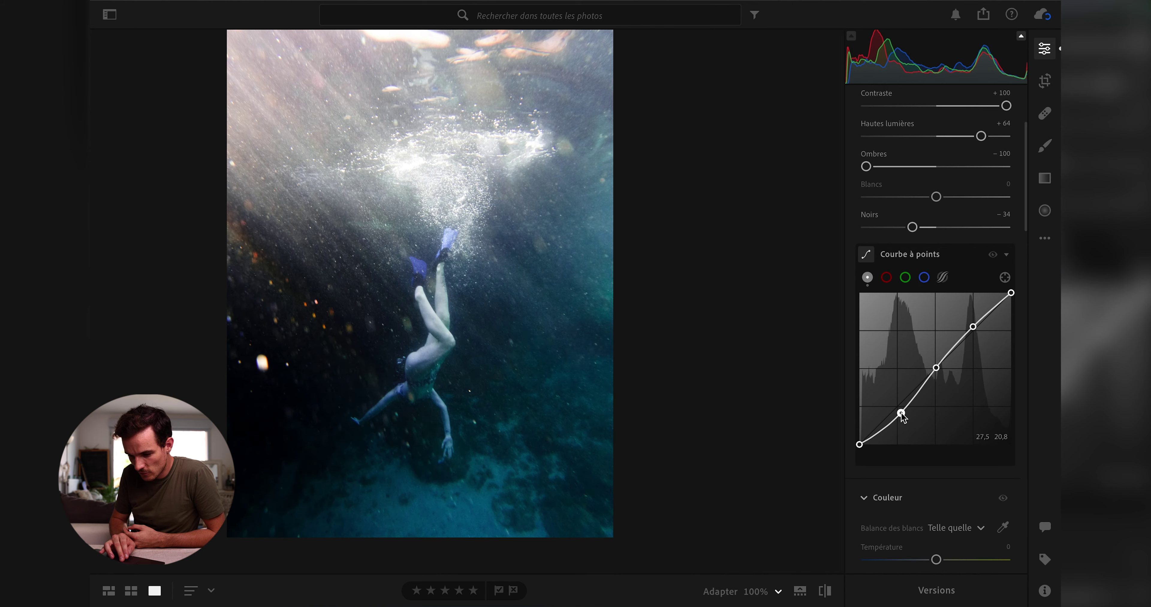
{"action": "left_click_drag", "start_coordinate": [901, 414], "coordinate": [901, 412]}
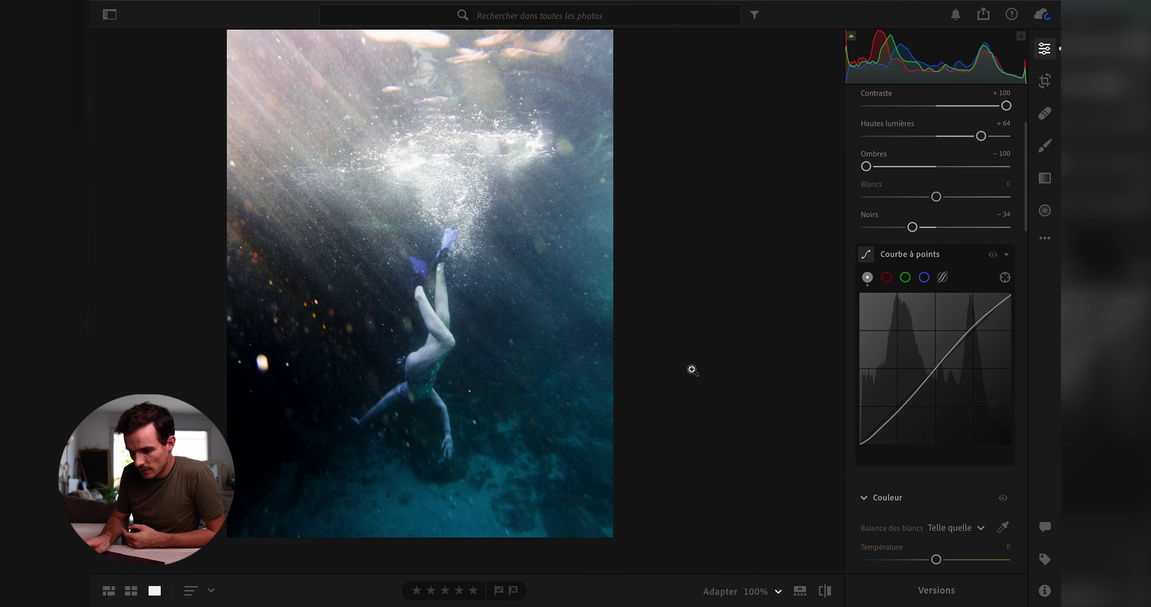
Compare the curve edit with the original and bring up Crop & Rotate
{"action": "key", "text": "backslash"}
{"action": "key", "text": "backslash"}
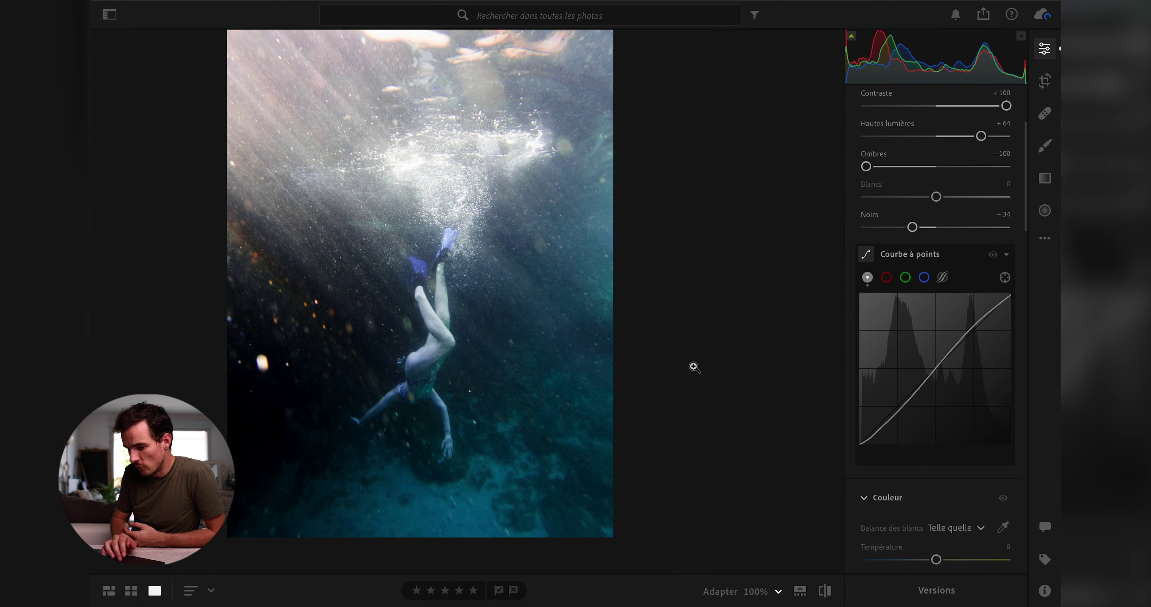
{"action": "key", "text": "backslash"}
{"action": "key", "text": "backslash"}
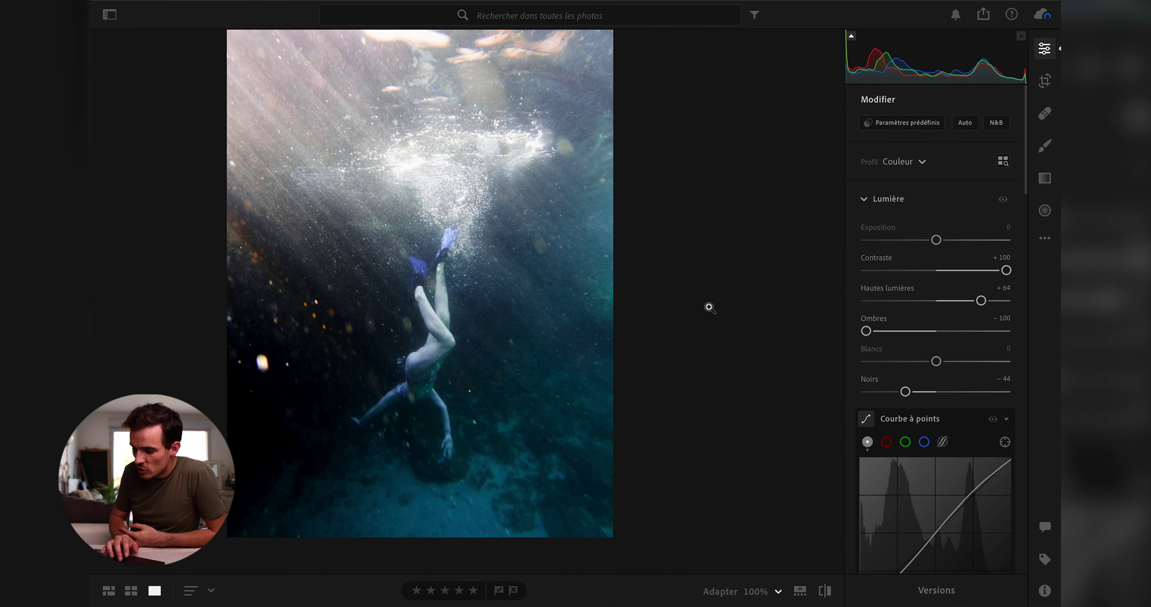
{"action": "left_click", "coordinate": [1046, 83]}
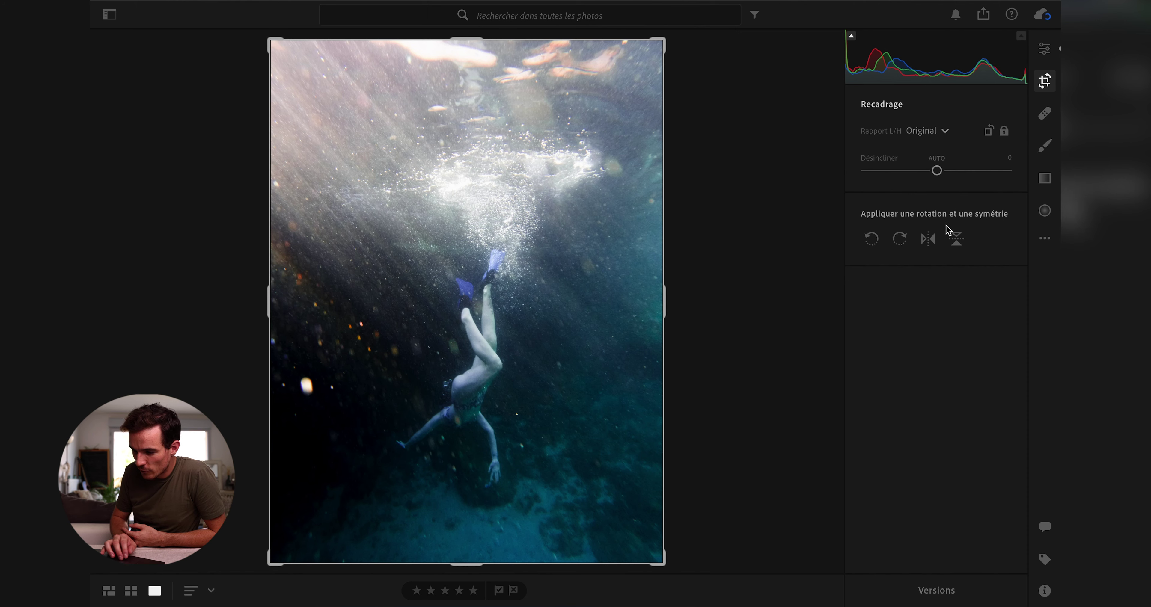
Constrain the crop to 4 x 5, tighten it from the top-left and recentre the diver
{"action": "left_click", "coordinate": [934, 134]}
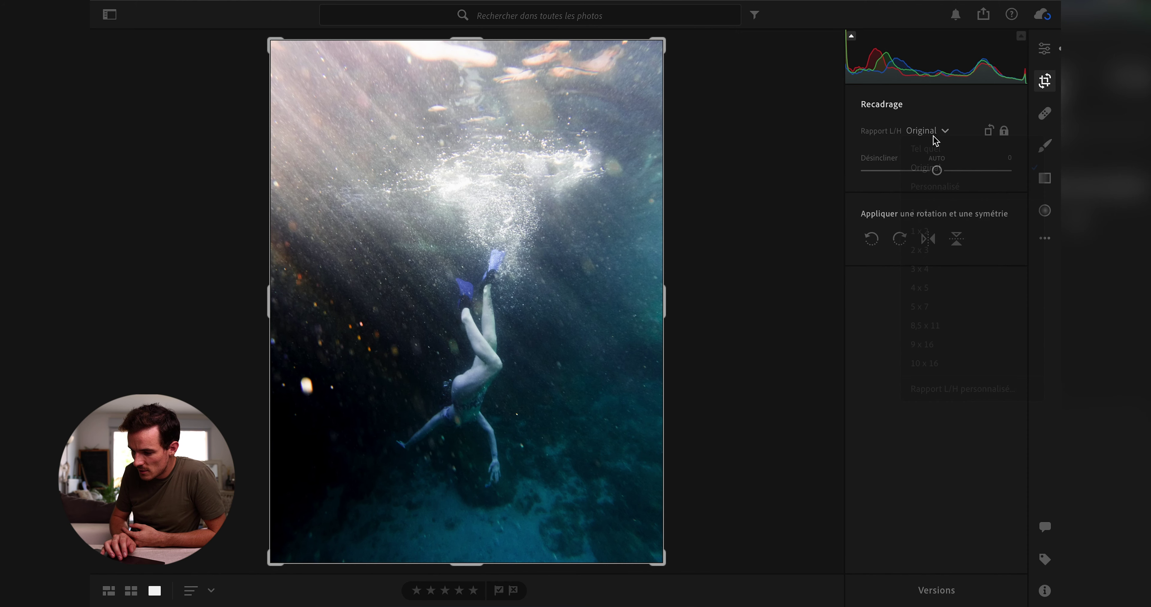
{"action": "left_click", "coordinate": [936, 287]}
{"action": "left_click_drag", "start_coordinate": [491, 306], "coordinate": [439, 298]}
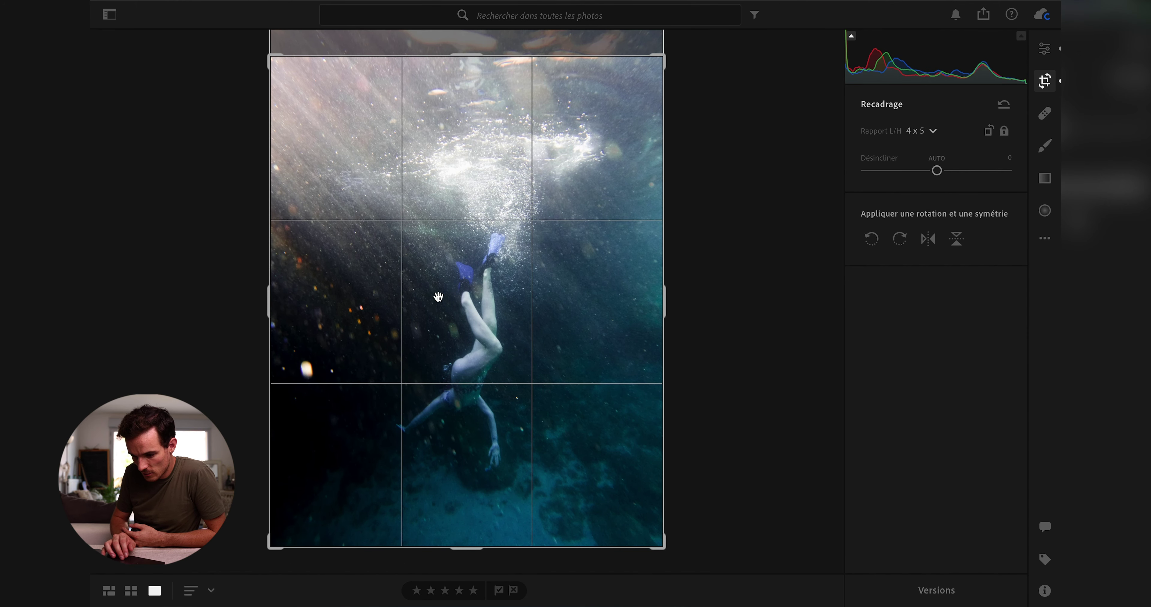
{"action": "left_click_drag", "start_coordinate": [274, 65], "coordinate": [283, 81]}
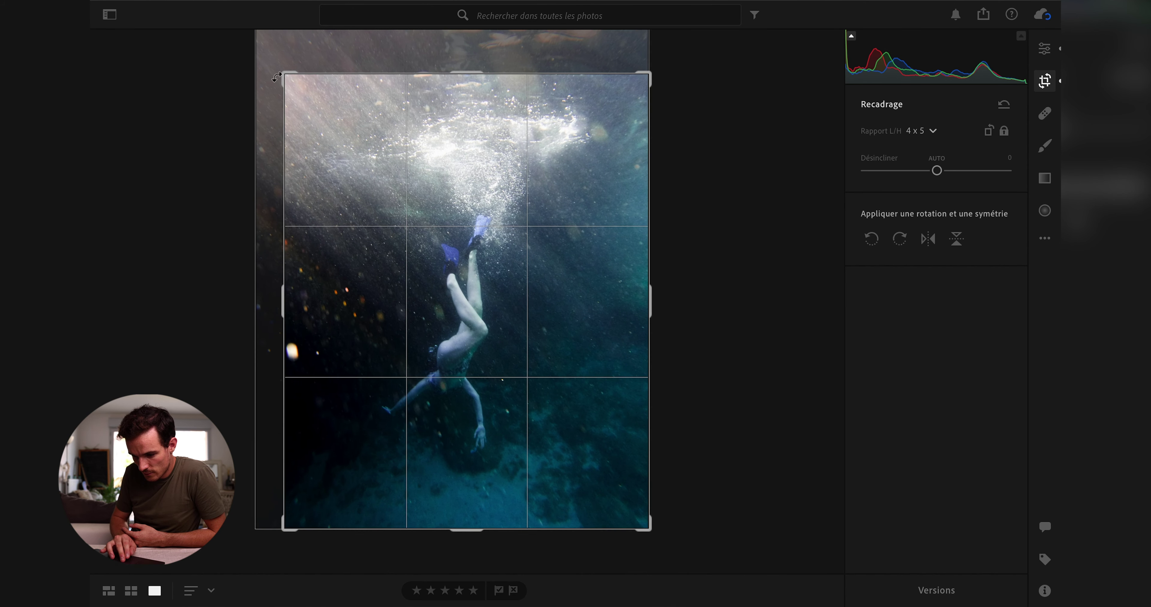
{"action": "mouse_move", "coordinate": [411, 161]}
{"action": "left_mouse_down"}
{"action": "mouse_move", "coordinate": [422, 152]}
{"action": "mouse_move", "coordinate": [466, 302]}
{"action": "left_mouse_up"}
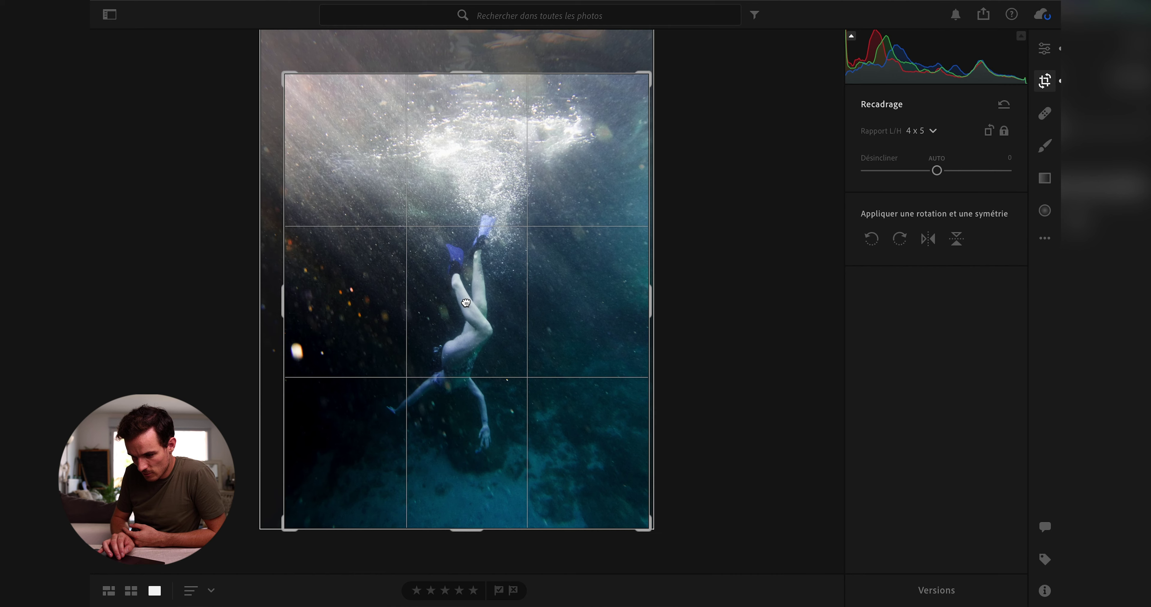
Commit the crop, then heal the bright spot left of the diver and shrink the brush
{"action": "key", "text": "e"}
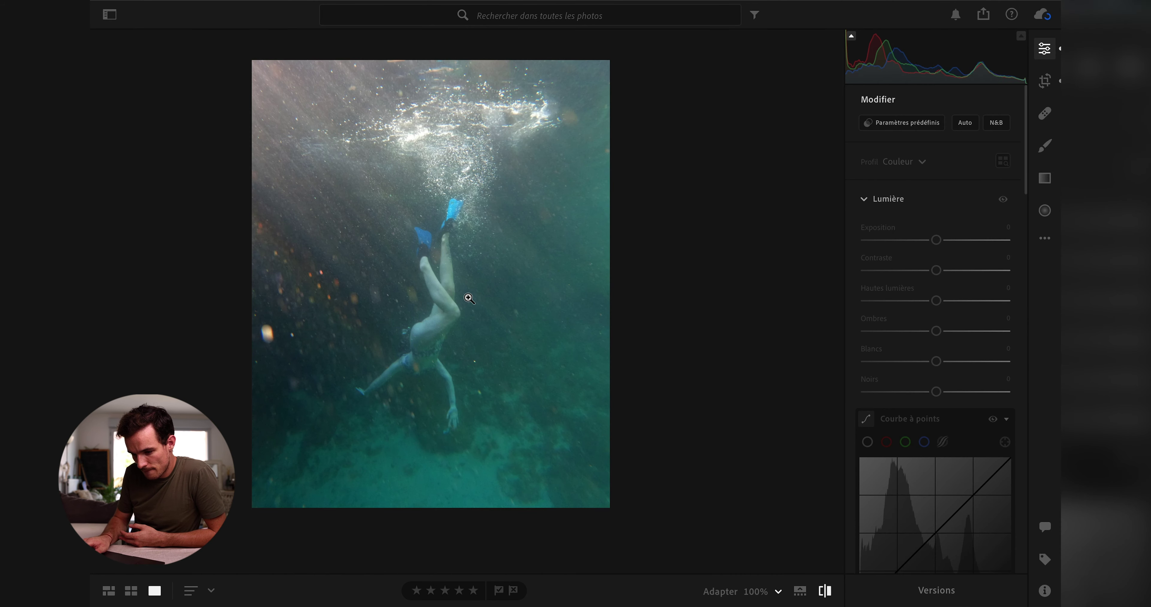
{"action": "key", "text": "h"}
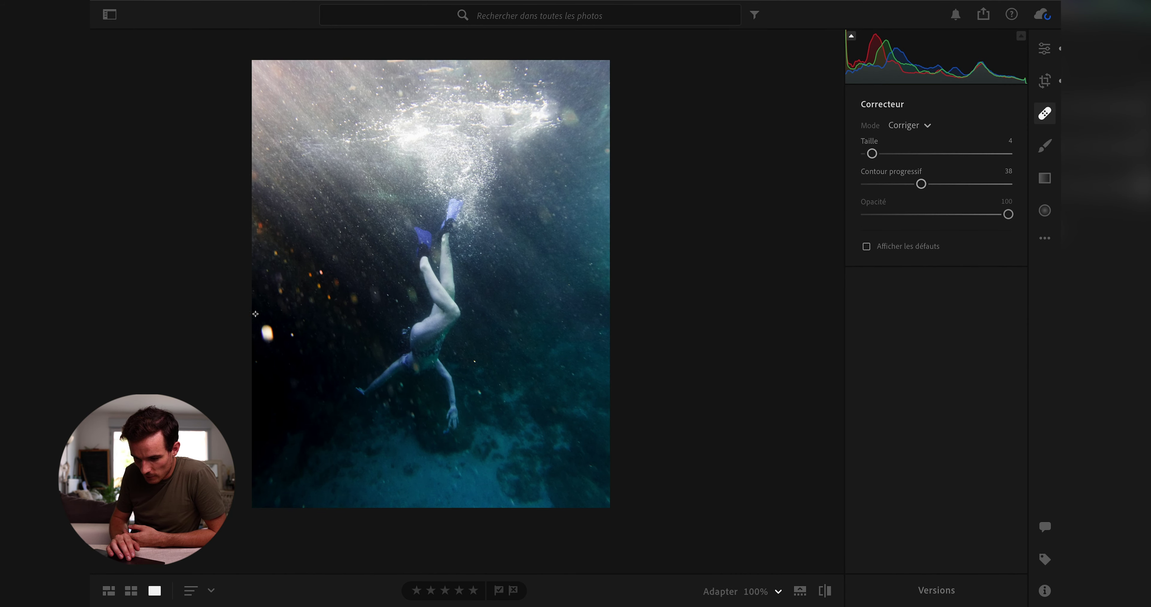
{"action": "scroll", "coordinate": [240, 340], "scroll_direction": "up", "scroll_amount": 3}
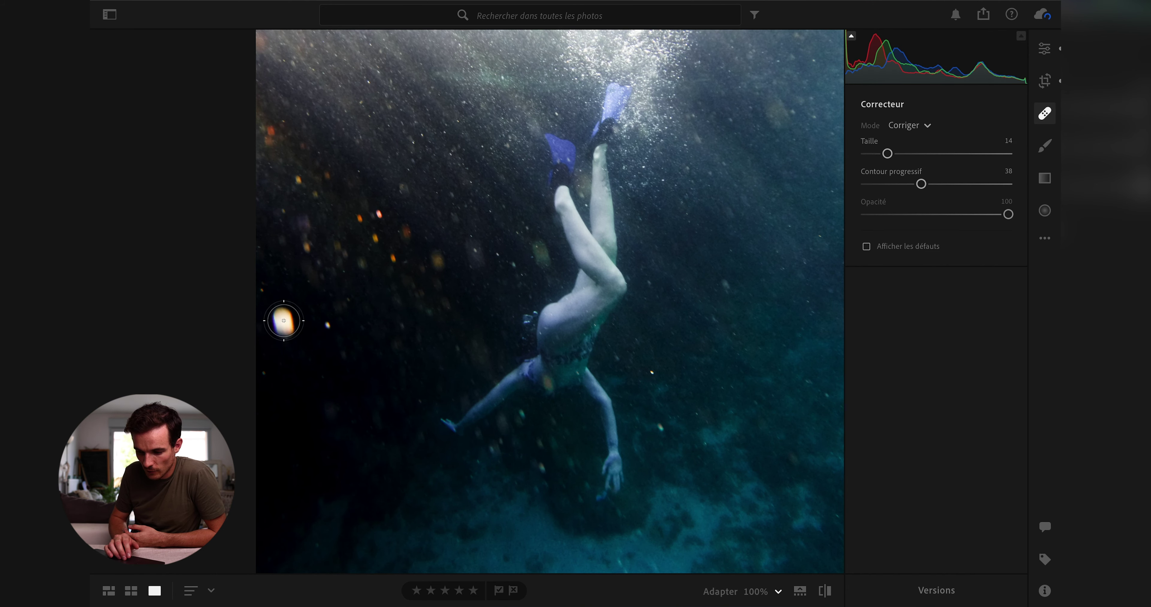
{"action": "scroll", "coordinate": [581, 366], "scroll_direction": "down", "scroll_amount": 3}
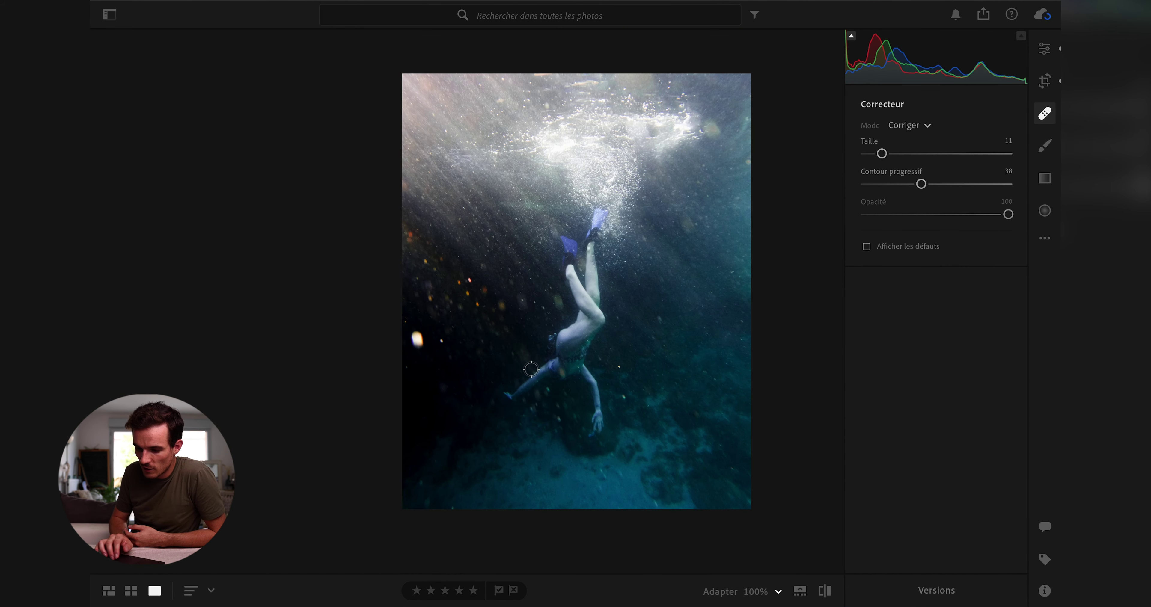
{"action": "scroll", "coordinate": [446, 333], "scroll_direction": "up", "scroll_amount": 3}
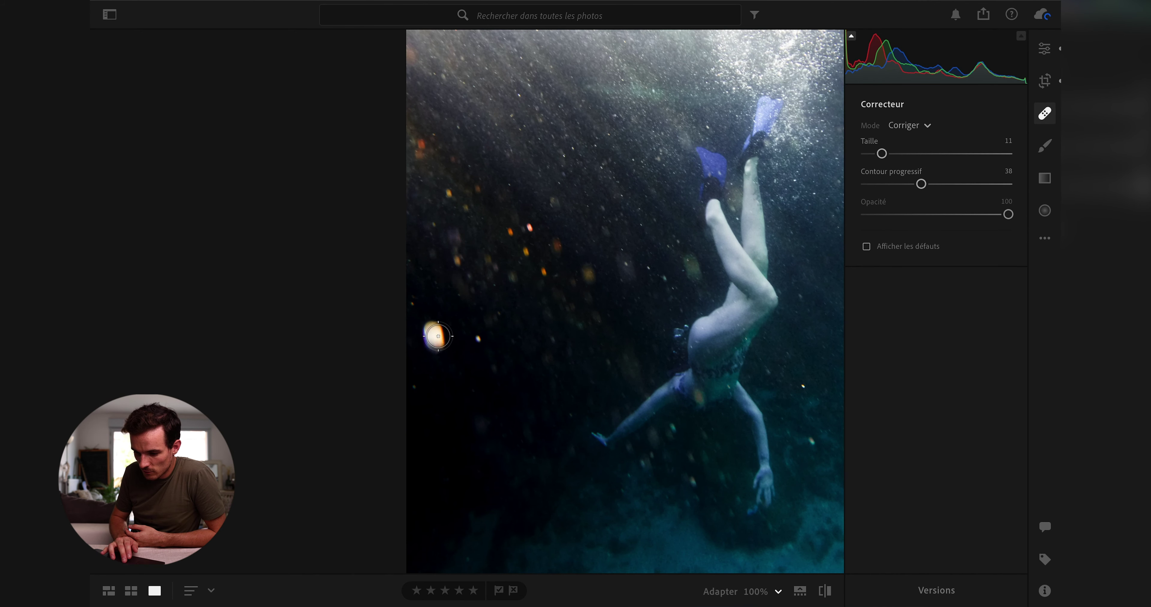
{"action": "left_click_drag", "start_coordinate": [437, 349], "coordinate": [452, 407]}
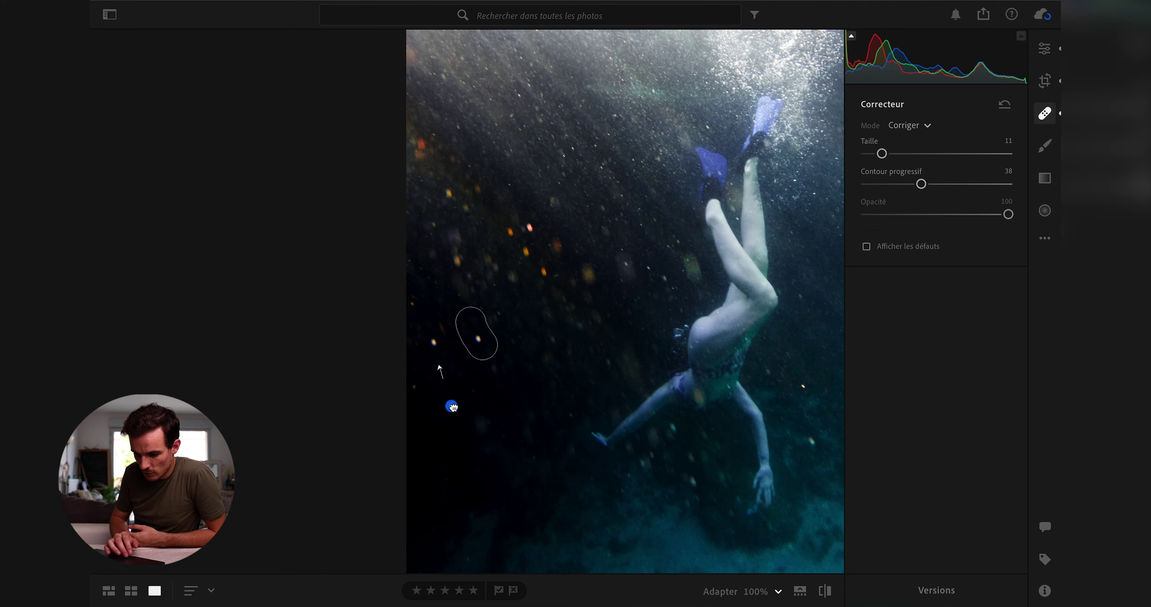
{"action": "key", "text": "bracketleft"}
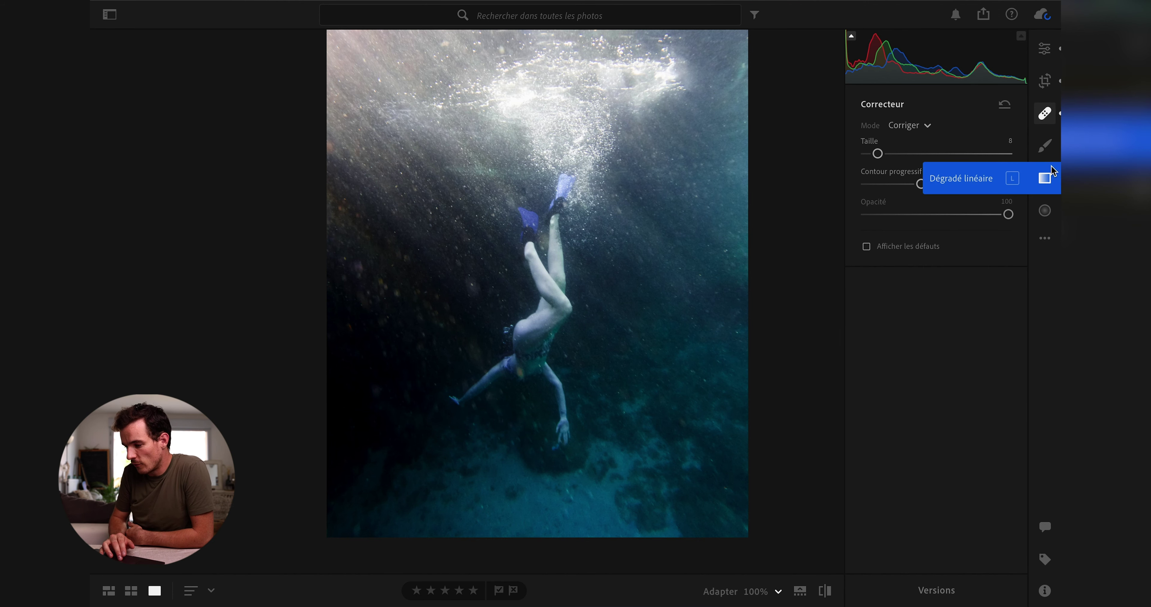
Draw a diagonal linear gradient over the lower-left, darkening it with Contrast +42 and Highlights −34
{"action": "left_click", "coordinate": [1045, 179]}
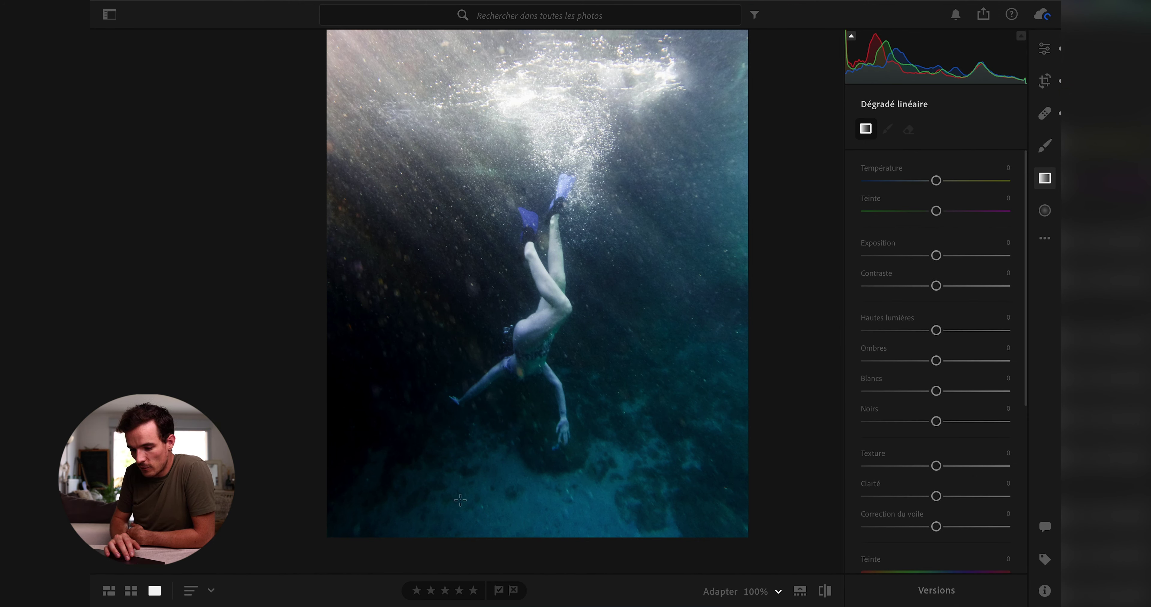
{"action": "mouse_move", "coordinate": [342, 520]}
{"action": "left_mouse_down"}
{"action": "mouse_move", "coordinate": [440, 423]}
{"action": "mouse_move", "coordinate": [444, 438]}
{"action": "mouse_move", "coordinate": [455, 408]}
{"action": "mouse_move", "coordinate": [519, 394]}
{"action": "left_mouse_up"}
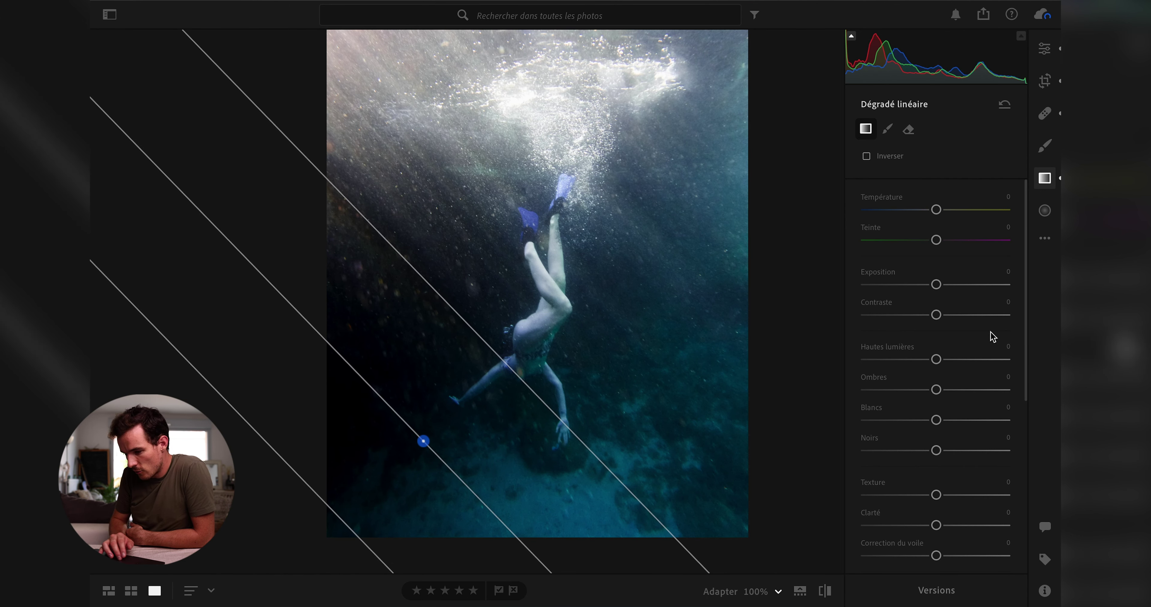
{"action": "left_click_drag", "start_coordinate": [936, 284], "coordinate": [909, 293]}
{"action": "mouse_move", "coordinate": [936, 360]}
{"action": "left_mouse_down"}
{"action": "mouse_move", "coordinate": [897, 359]}
{"action": "mouse_move", "coordinate": [959, 359]}
{"action": "mouse_move", "coordinate": [913, 359]}
{"action": "left_mouse_up"}
{"action": "mouse_move", "coordinate": [936, 315]}
{"action": "left_mouse_down"}
{"action": "mouse_move", "coordinate": [967, 315]}
{"action": "mouse_move", "coordinate": [966, 327]}
{"action": "left_mouse_up"}
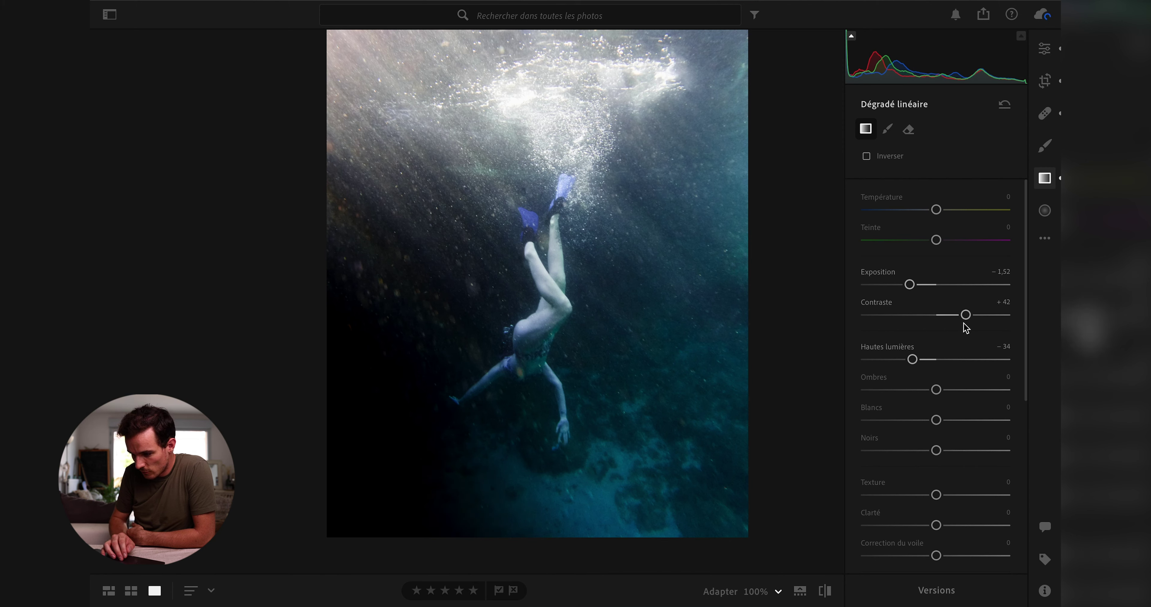
{"action": "left_click_drag", "start_coordinate": [922, 287], "coordinate": [923, 288]}
Nudge the gradient up-right, compare, then set Shadows −39 and Exposure −0.48
{"action": "mouse_move", "coordinate": [537, 283]}
{"action": "left_click_drag", "start_coordinate": [470, 331], "coordinate": [485, 326]}
{"action": "key", "text": "backslash"}
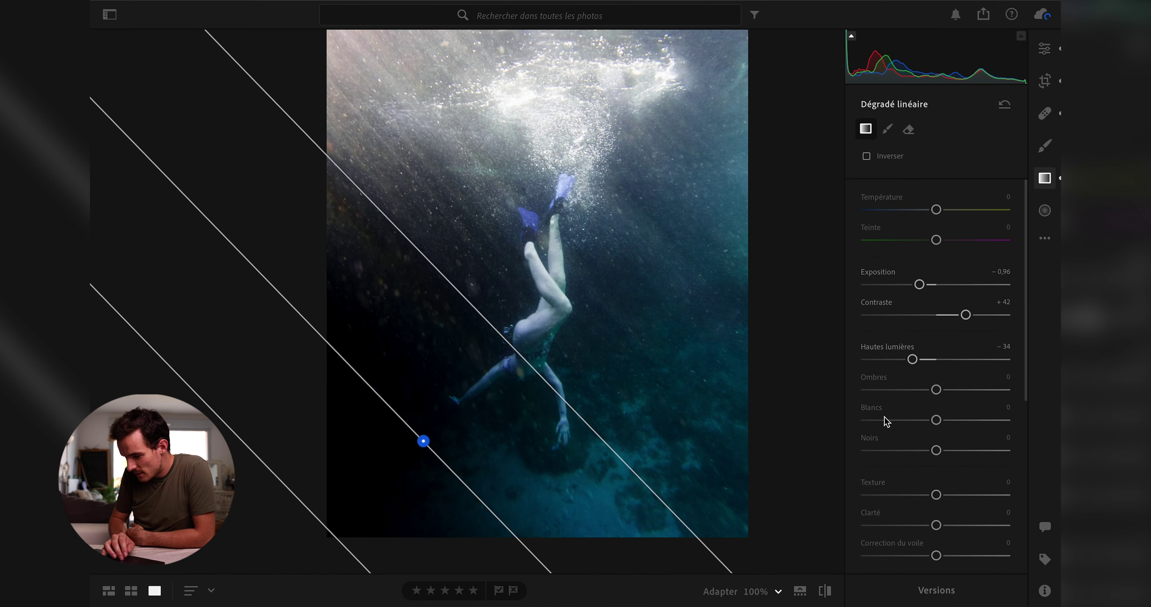
{"action": "left_click_drag", "start_coordinate": [936, 390], "coordinate": [909, 390]}
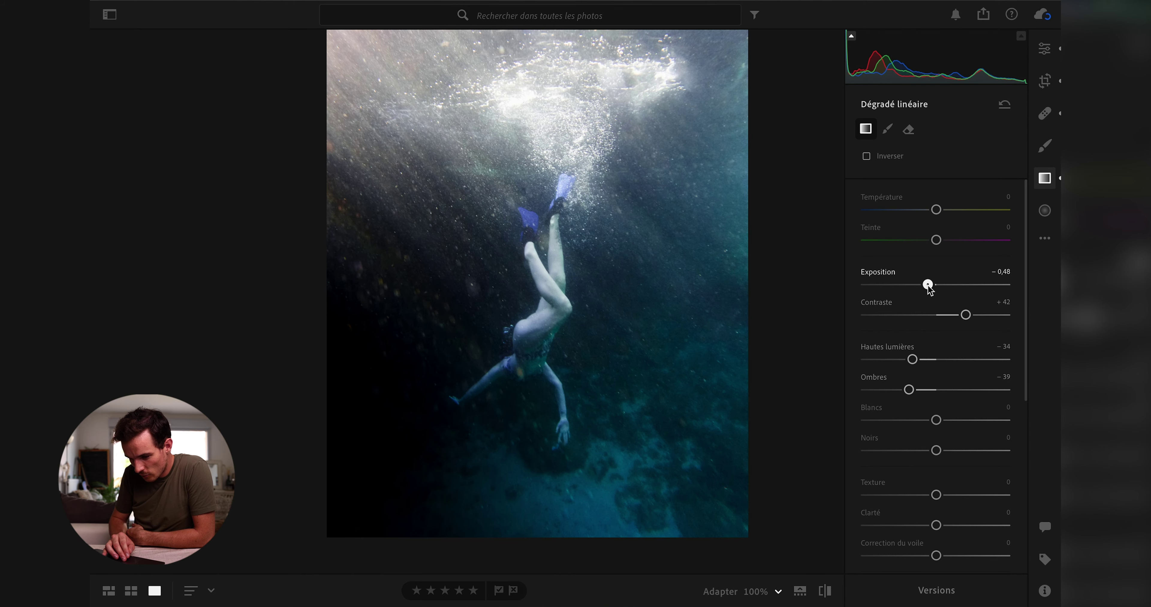
{"action": "left_click_drag", "start_coordinate": [930, 288], "coordinate": [932, 288]}
Draw a second linear gradient down from the top over the upper photo
{"action": "scroll", "coordinate": [935, 420], "scroll_direction": "down", "scroll_amount": 2}
{"action": "mouse_move", "coordinate": [936, 419]}
{"action": "left_mouse_down"}
{"action": "mouse_move", "coordinate": [967, 419]}
{"action": "mouse_move", "coordinate": [927, 389]}
{"action": "left_mouse_up"}
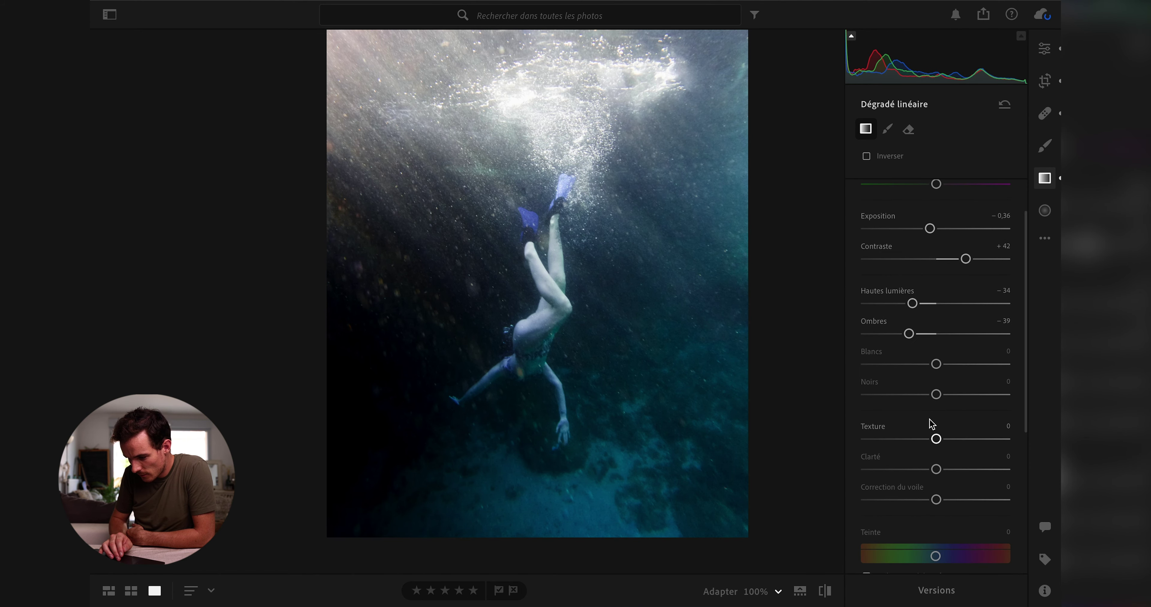
{"action": "scroll", "coordinate": [939, 426], "scroll_direction": "up", "scroll_amount": 3}
{"action": "scroll", "coordinate": [943, 430], "scroll_direction": "down", "scroll_amount": 8}
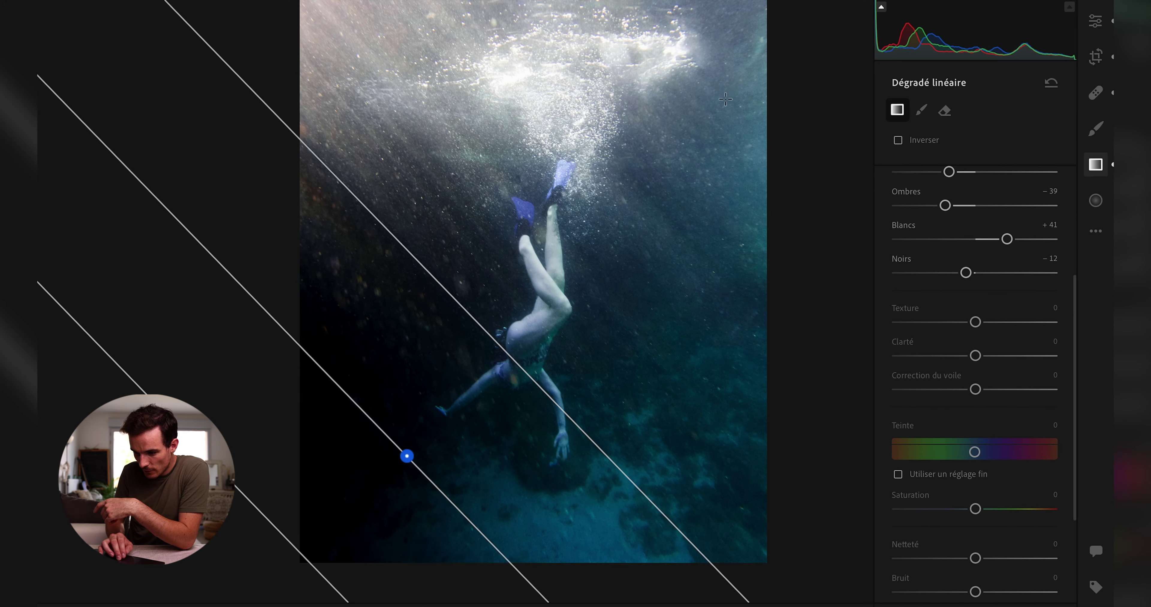
{"action": "left_click_drag", "start_coordinate": [735, 93], "coordinate": [611, 207]}
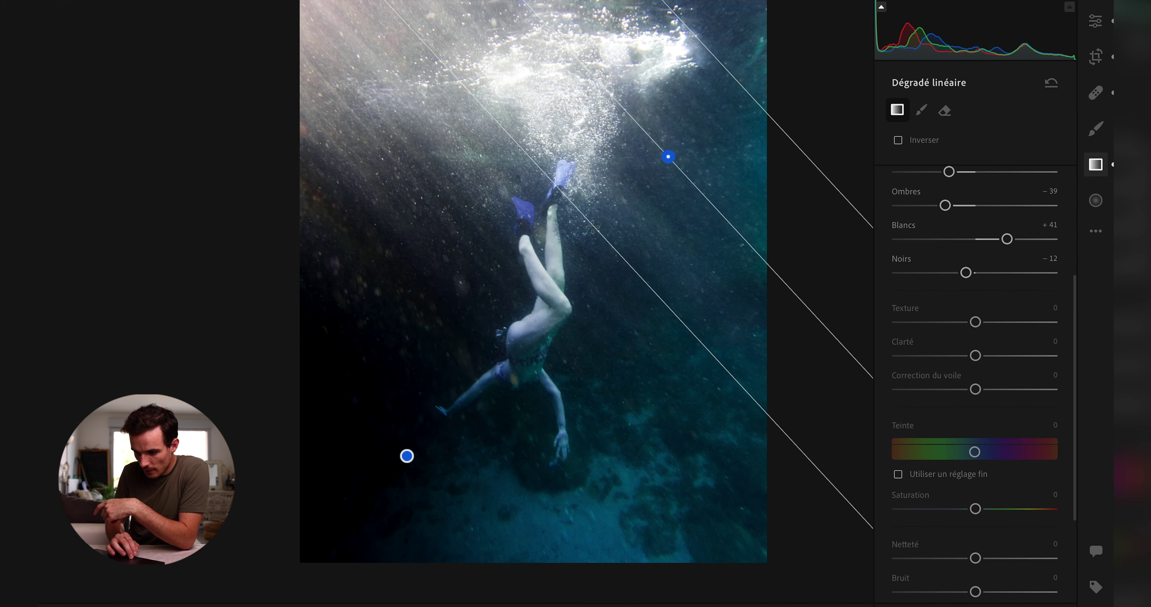
{"action": "left_click_drag", "start_coordinate": [612, 208], "coordinate": [594, 230]}
Give the upper gradient Contrast +31, Highlights −25 and Exposure −1.20, refining its angle and edge
{"action": "scroll", "coordinate": [966, 282], "scroll_direction": "up", "scroll_amount": 5}
{"action": "left_click_drag", "start_coordinate": [966, 282], "coordinate": [956, 282]}
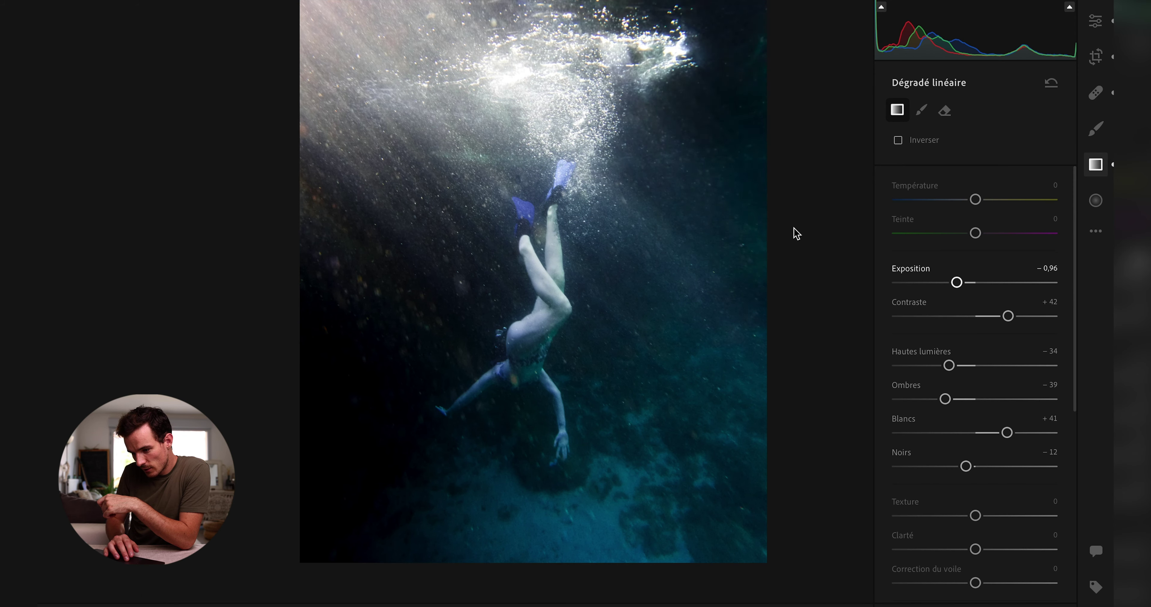
{"action": "left_click_drag", "start_coordinate": [956, 316], "coordinate": [999, 316]}
{"action": "left_click_drag", "start_coordinate": [949, 365], "coordinate": [888, 374]}
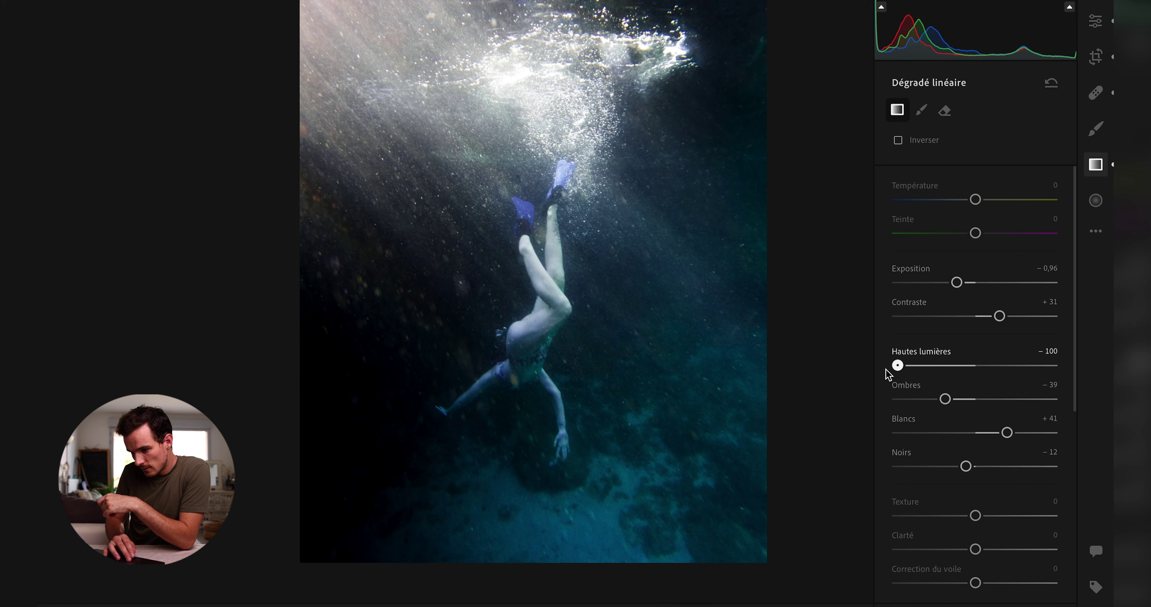
{"action": "left_click_drag", "start_coordinate": [1005, 367], "coordinate": [956, 373]}
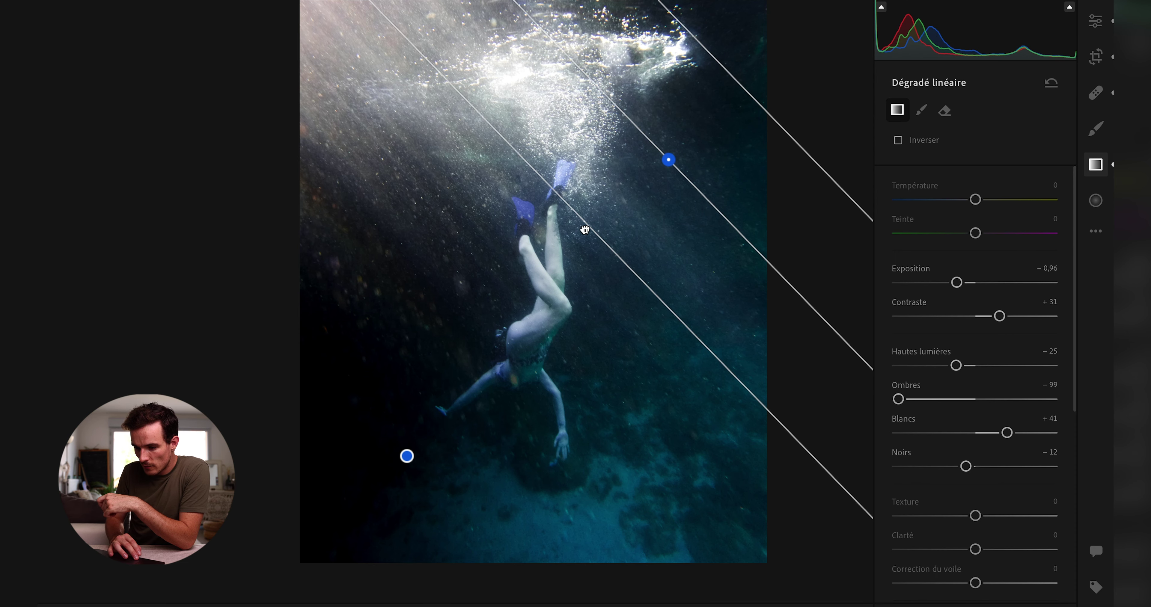
{"action": "left_click_drag", "start_coordinate": [585, 230], "coordinate": [582, 229]}
{"action": "left_click_drag", "start_coordinate": [784, 133], "coordinate": [763, 141]}
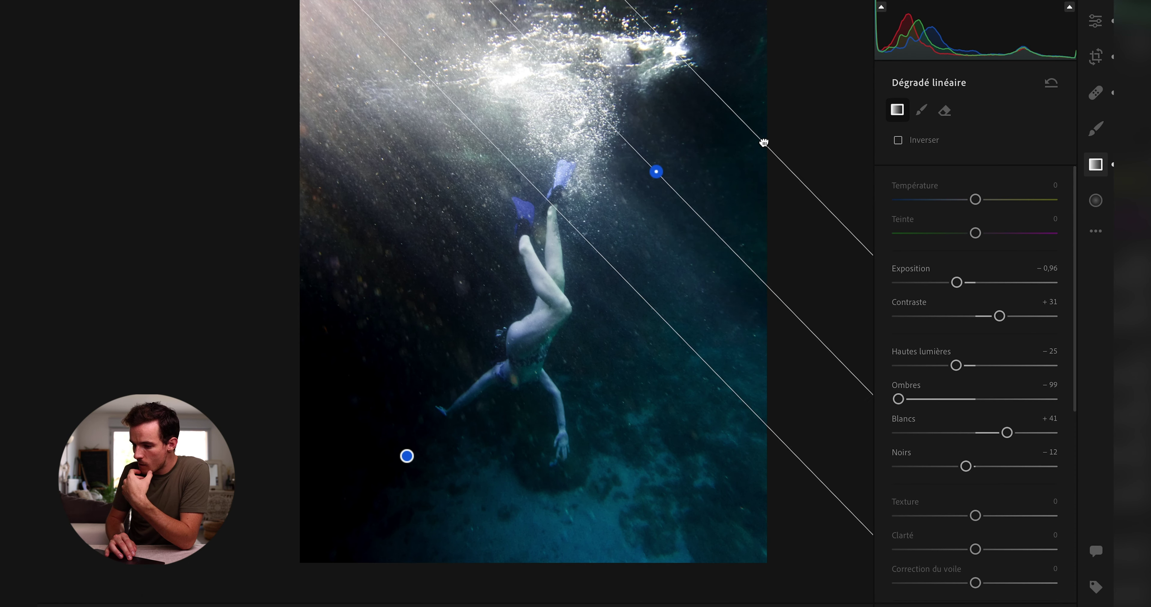
{"action": "left_click_drag", "start_coordinate": [959, 286], "coordinate": [954, 287]}
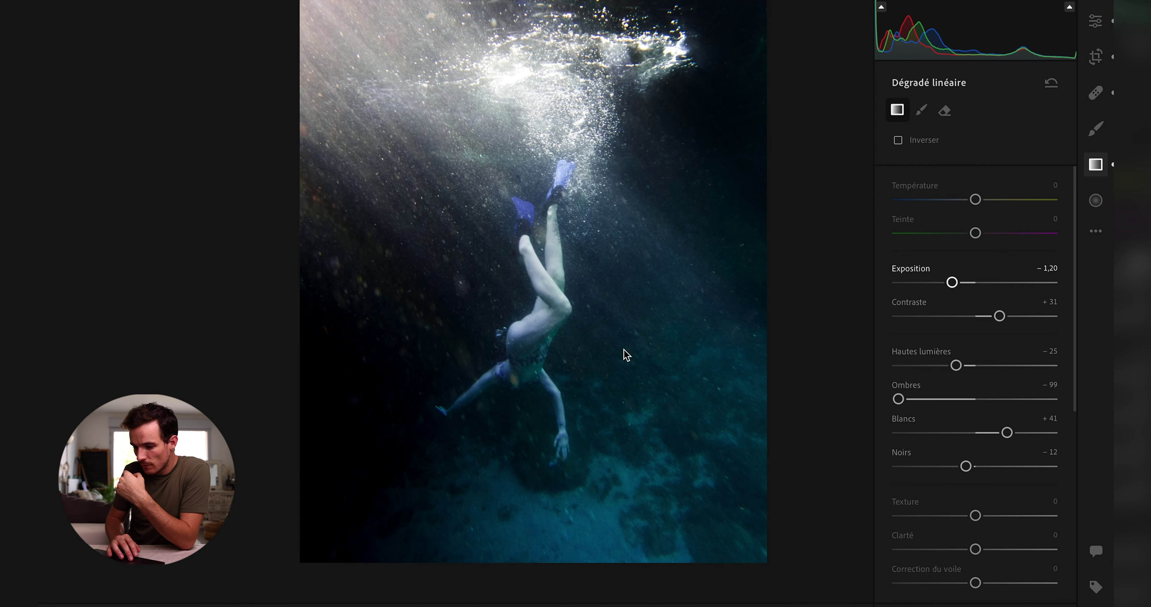
Select the other gradient, shift it down-left, and compare with the original
{"action": "left_click", "coordinate": [404, 458]}
{"action": "left_click_drag", "start_coordinate": [525, 372], "coordinate": [508, 381]}
{"action": "key", "text": "backslash"}
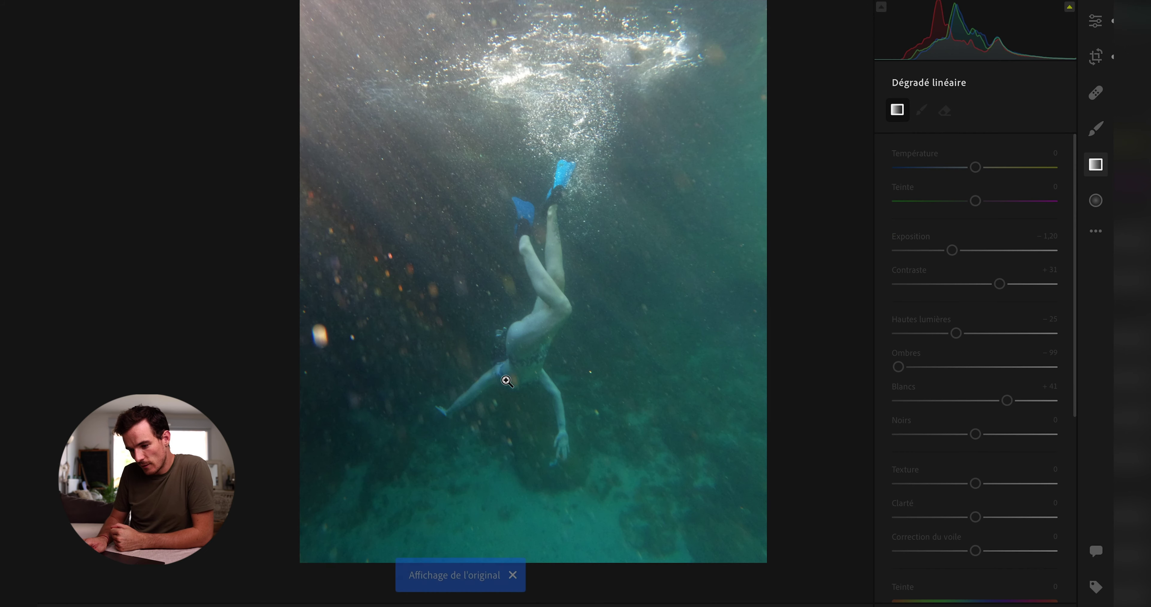
{"action": "key", "text": "backslash"}
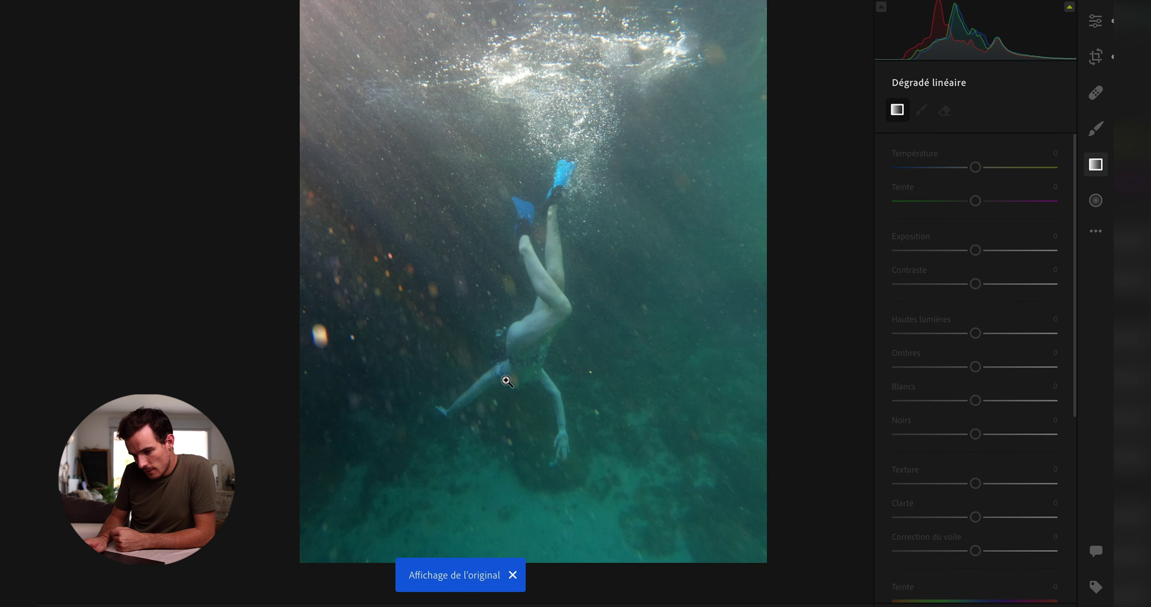
{"action": "key", "text": "backslash"}
{"action": "key", "text": "backslash"}
{"action": "key", "text": "backslash"}
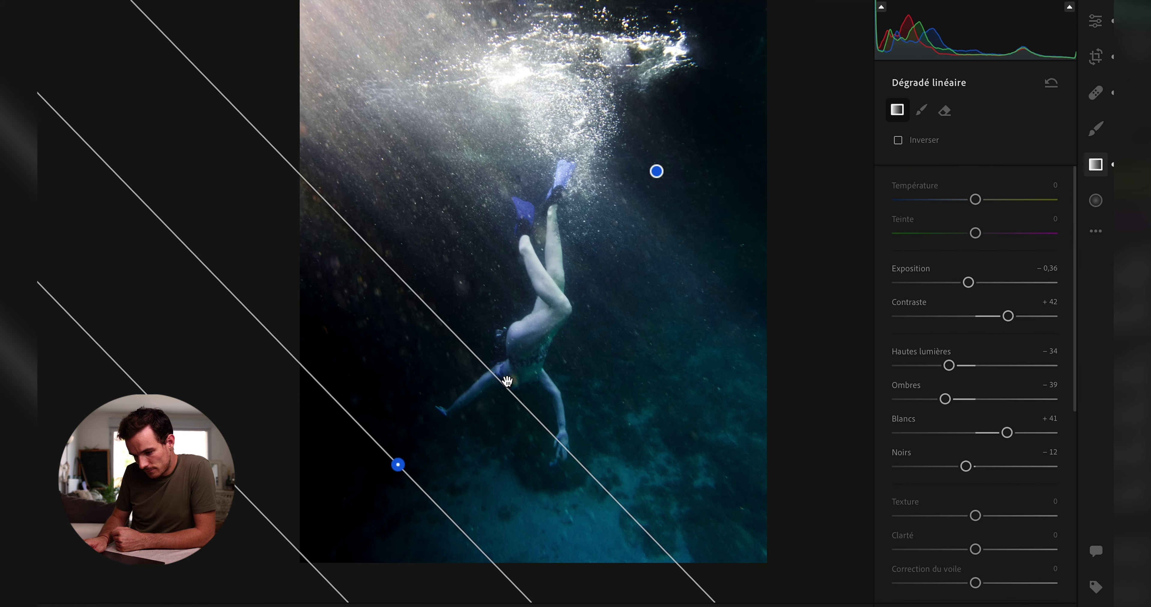
{"action": "left_click", "coordinate": [1096, 201]}
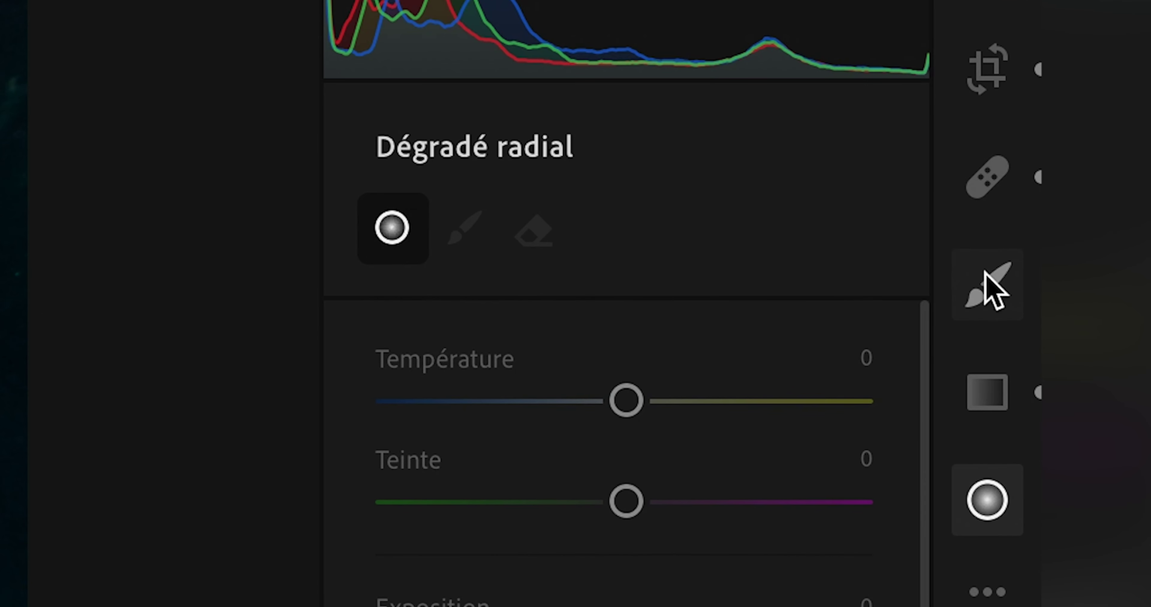
Paint a brush mask over the diagonal light rays and the diver
{"action": "left_click", "coordinate": [992, 285]}
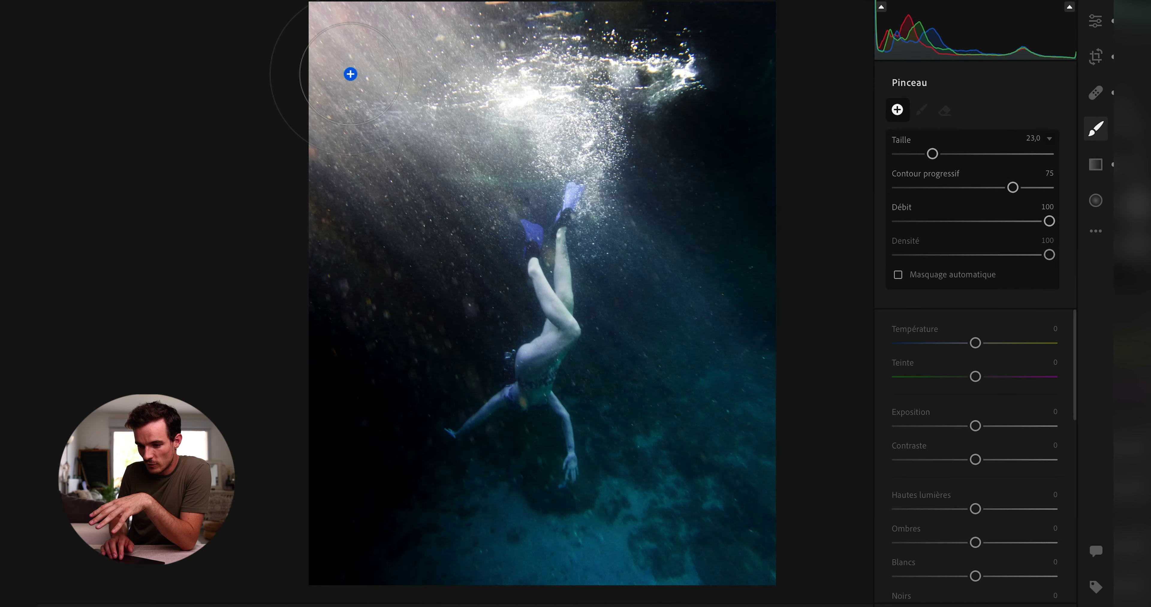
{"action": "left_click_drag", "start_coordinate": [616, 393], "coordinate": [555, 334]}
{"action": "left_click_drag", "start_coordinate": [331, 87], "coordinate": [320, 82]}
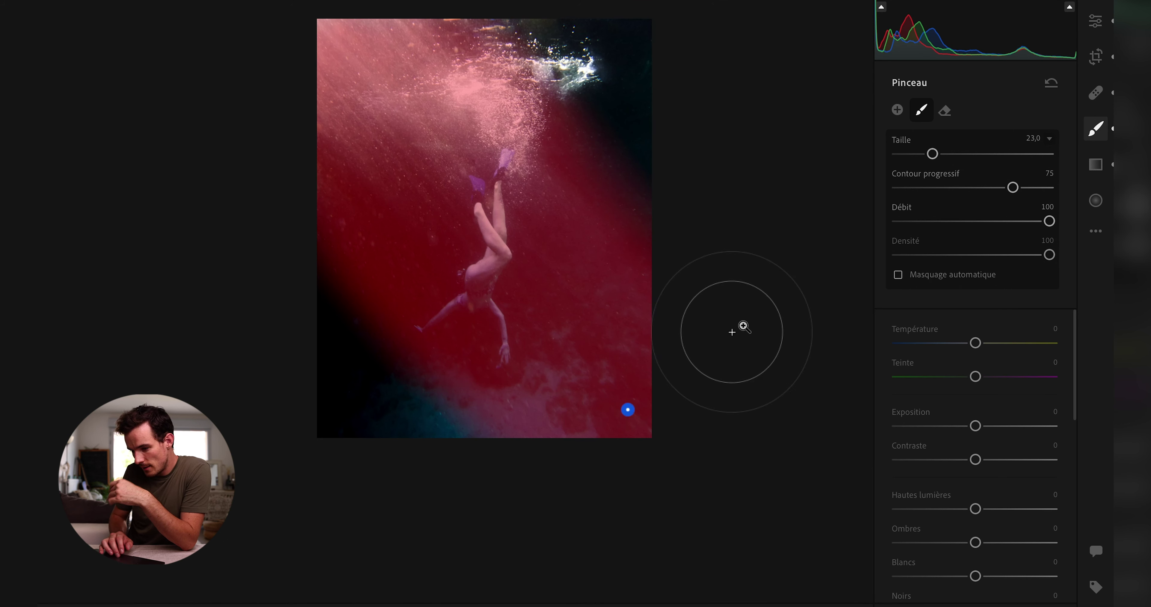
{"action": "scroll", "coordinate": [974, 404], "scroll_direction": "down", "scroll_amount": 5}
{"action": "scroll", "coordinate": [974, 404], "scroll_direction": "down", "scroll_amount": 3}
{"action": "scroll", "coordinate": [974, 404], "scroll_direction": "up", "scroll_amount": 1}
{"action": "scroll", "coordinate": [975, 403], "scroll_direction": "up", "scroll_amount": 1}
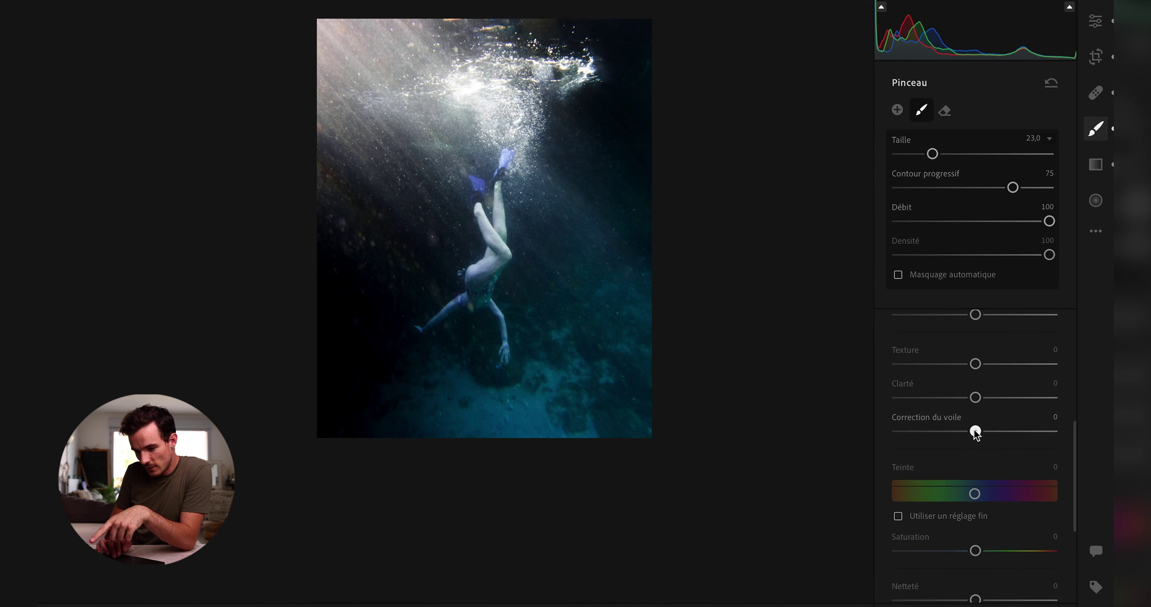
Set the brush mask's Dehaze to +16 and test Clarity extremes before settling it
{"action": "mouse_move", "coordinate": [969, 437]}
{"action": "left_mouse_down"}
{"action": "mouse_move", "coordinate": [955, 464]}
{"action": "mouse_move", "coordinate": [1028, 466]}
{"action": "mouse_move", "coordinate": [977, 463]}
{"action": "mouse_move", "coordinate": [990, 467]}
{"action": "left_mouse_up"}
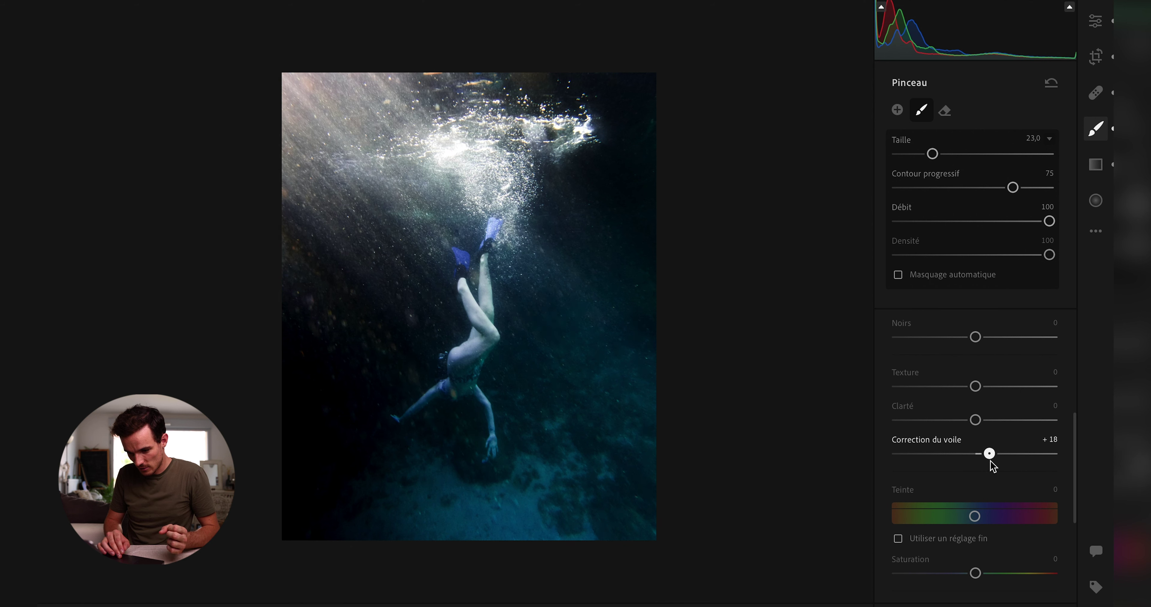
{"action": "left_click_drag", "start_coordinate": [989, 461], "coordinate": [988, 460]}
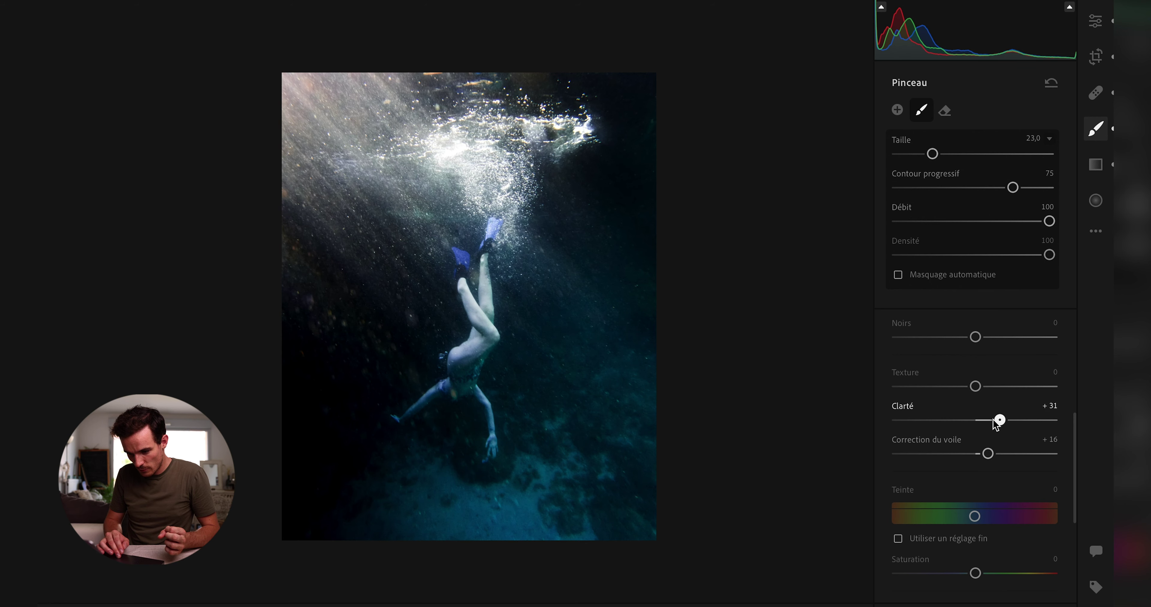
{"action": "left_click_drag", "start_coordinate": [957, 421], "coordinate": [986, 428]}
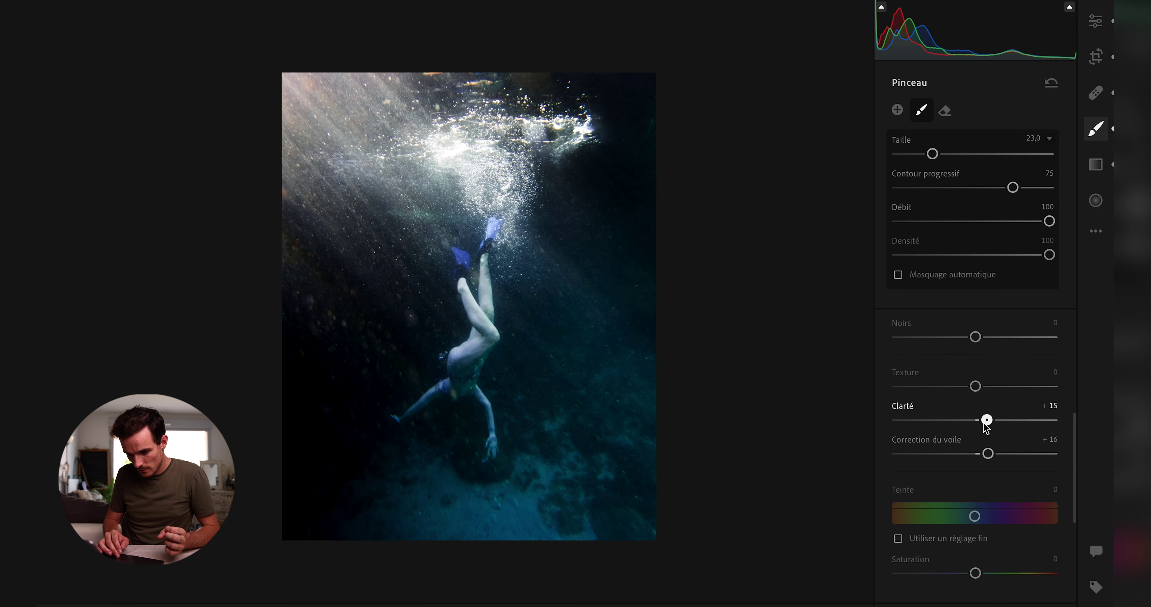
{"action": "scroll", "coordinate": [493, 366], "scroll_direction": "up", "scroll_amount": 2}
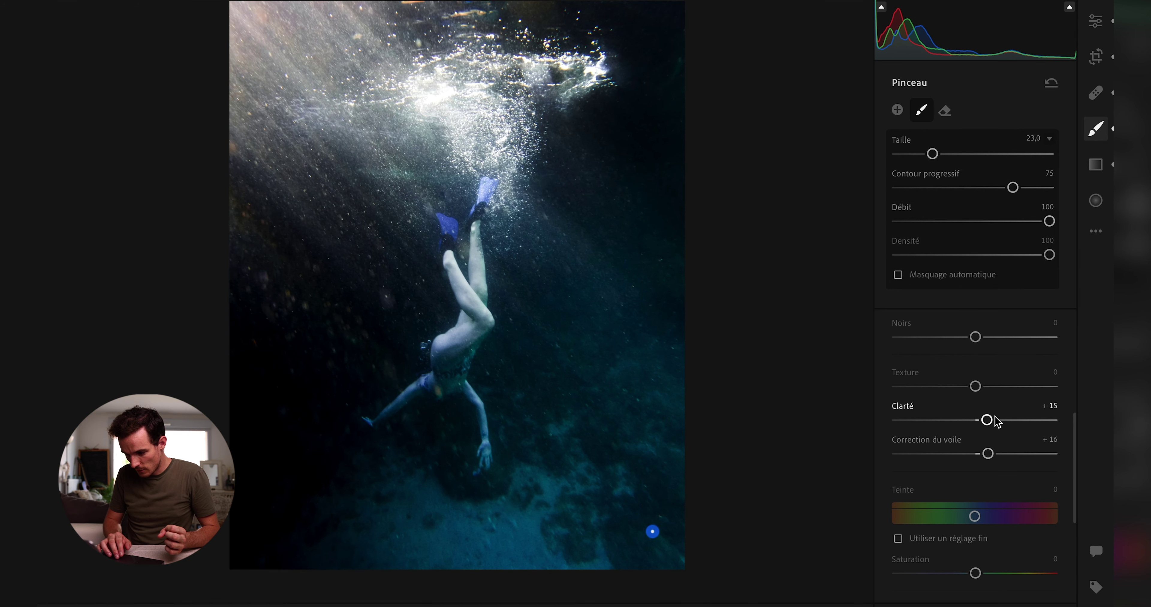
{"action": "left_click_drag", "start_coordinate": [987, 421], "coordinate": [1076, 430]}
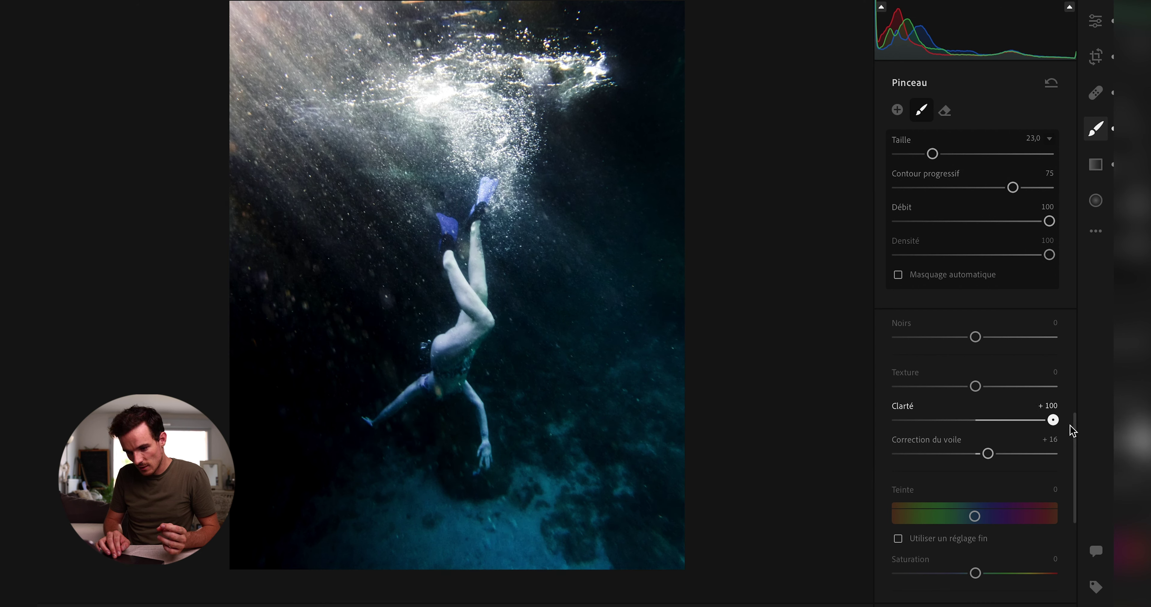
{"action": "mouse_move", "coordinate": [974, 431]}
{"action": "left_mouse_down"}
{"action": "mouse_move", "coordinate": [887, 432]}
{"action": "mouse_move", "coordinate": [988, 432]}
{"action": "left_mouse_up"}
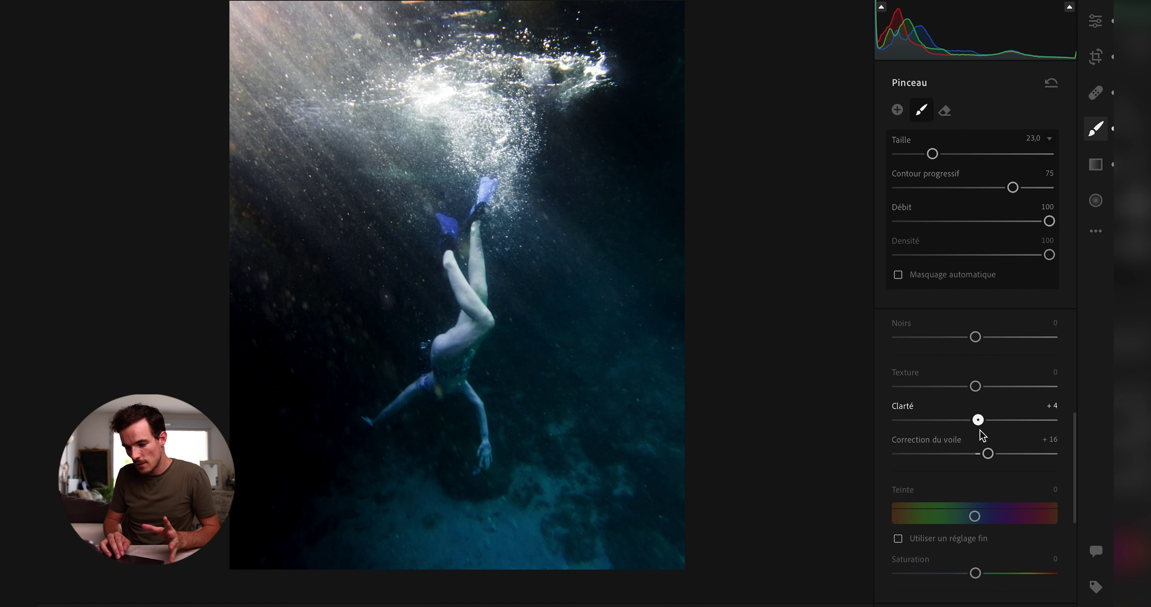
{"action": "mouse_move", "coordinate": [983, 434]}
{"action": "left_mouse_down"}
{"action": "mouse_move", "coordinate": [974, 436]}
{"action": "mouse_move", "coordinate": [994, 438]}
{"action": "left_mouse_up"}
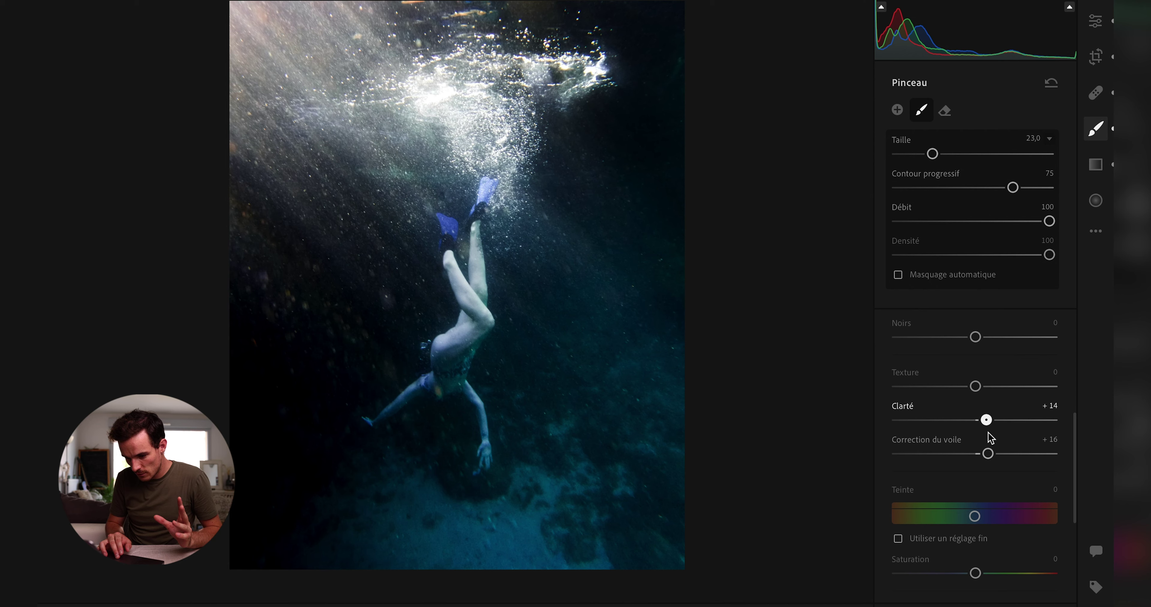
Toggle before/after views to compare the brush edit with the original
{"action": "key", "text": "backslash"}
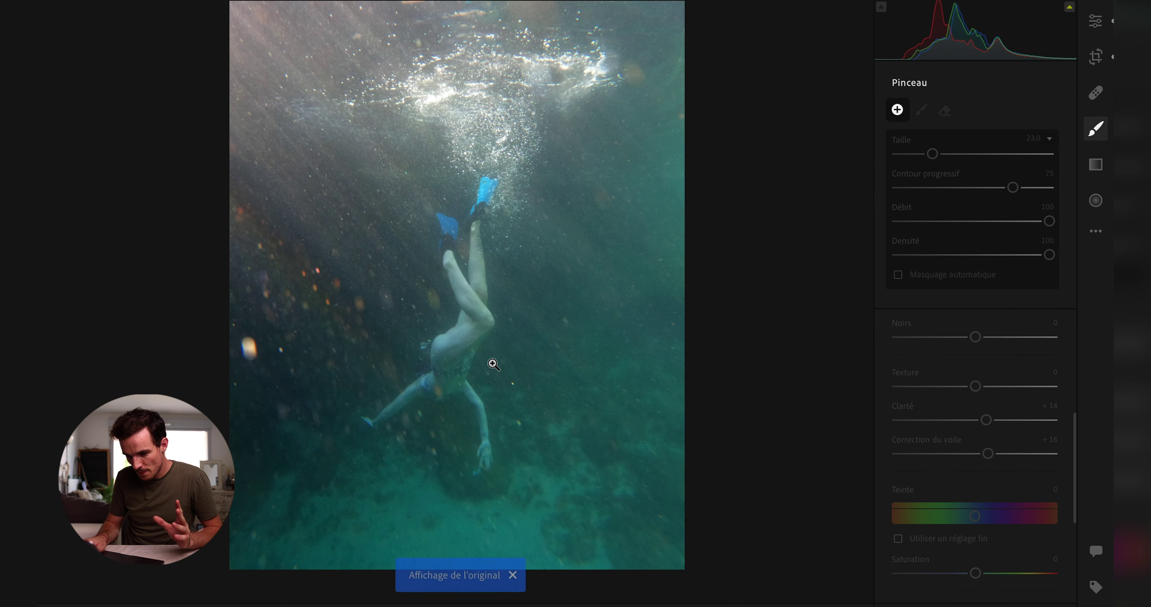
{"action": "key", "text": "backslash"}
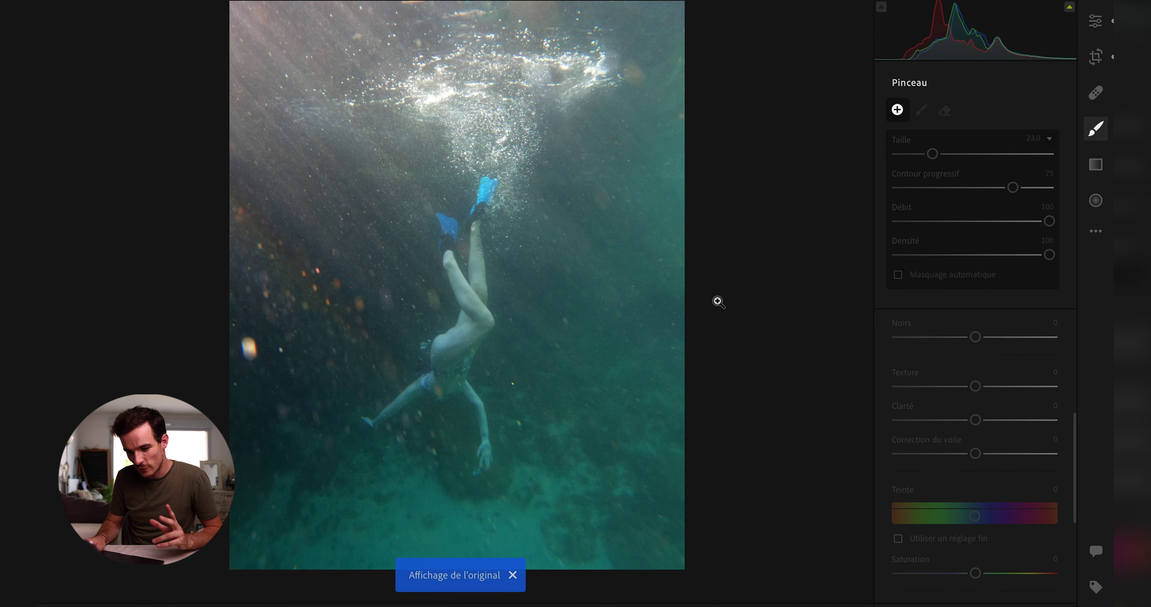
{"action": "key", "text": "backslash"}
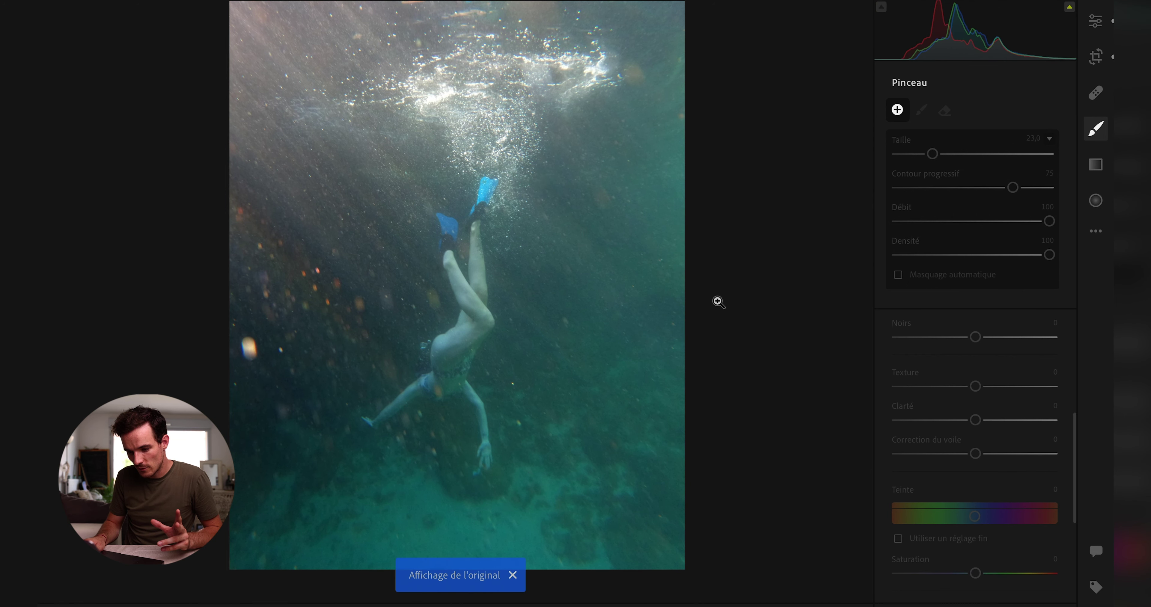
{"action": "scroll", "coordinate": [1019, 465], "scroll_direction": "up", "scroll_amount": 5}
{"action": "key", "text": "backslash"}
Lower the brushed area's contrast, then set global vibrance +15 and saturation −16
{"action": "mouse_move", "coordinate": [953, 467]}
{"action": "left_mouse_down"}
{"action": "mouse_move", "coordinate": [933, 477]}
{"action": "mouse_move", "coordinate": [996, 486]}
{"action": "left_mouse_up"}
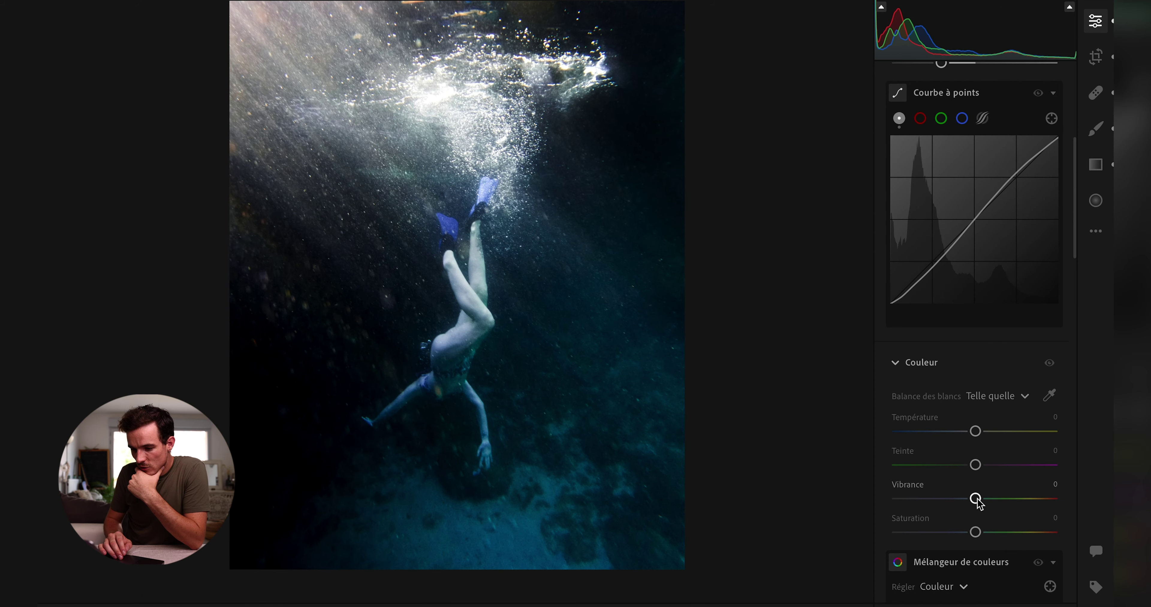
{"action": "key", "text": "e"}
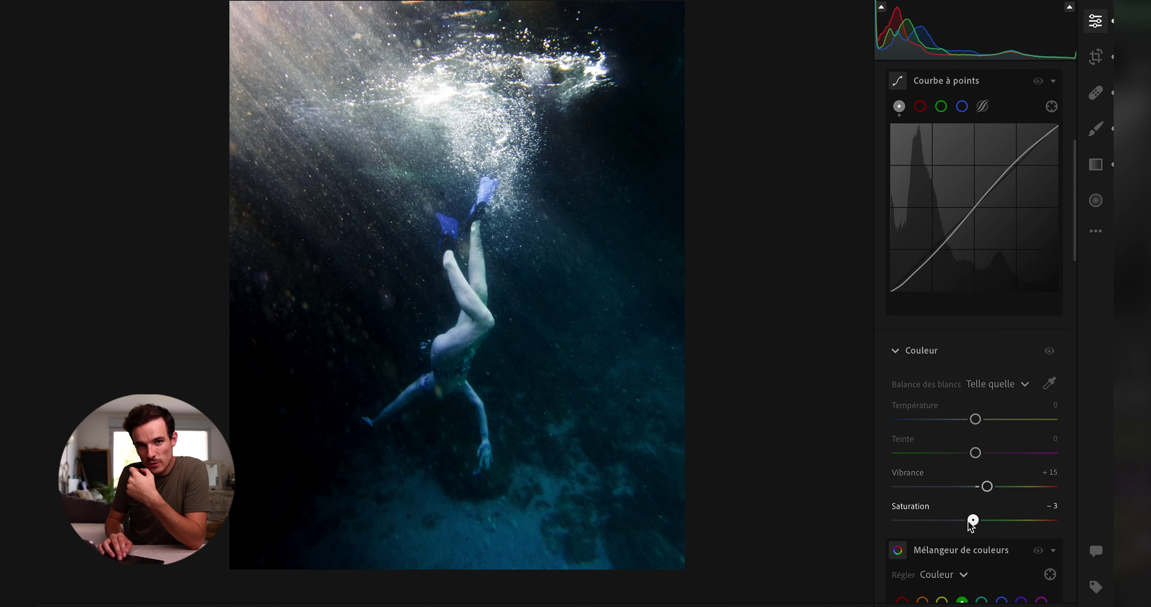
{"action": "left_click_drag", "start_coordinate": [966, 526], "coordinate": [963, 526]}
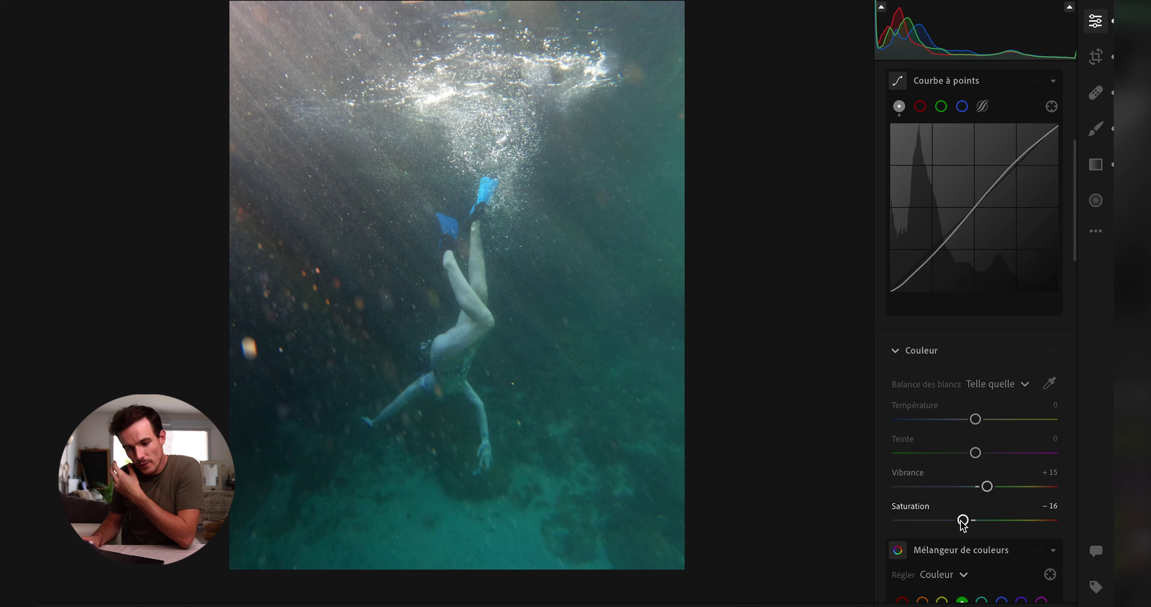
Compare the edit with the unedited original, then zoom in on the diver
{"action": "key", "text": "backslash"}
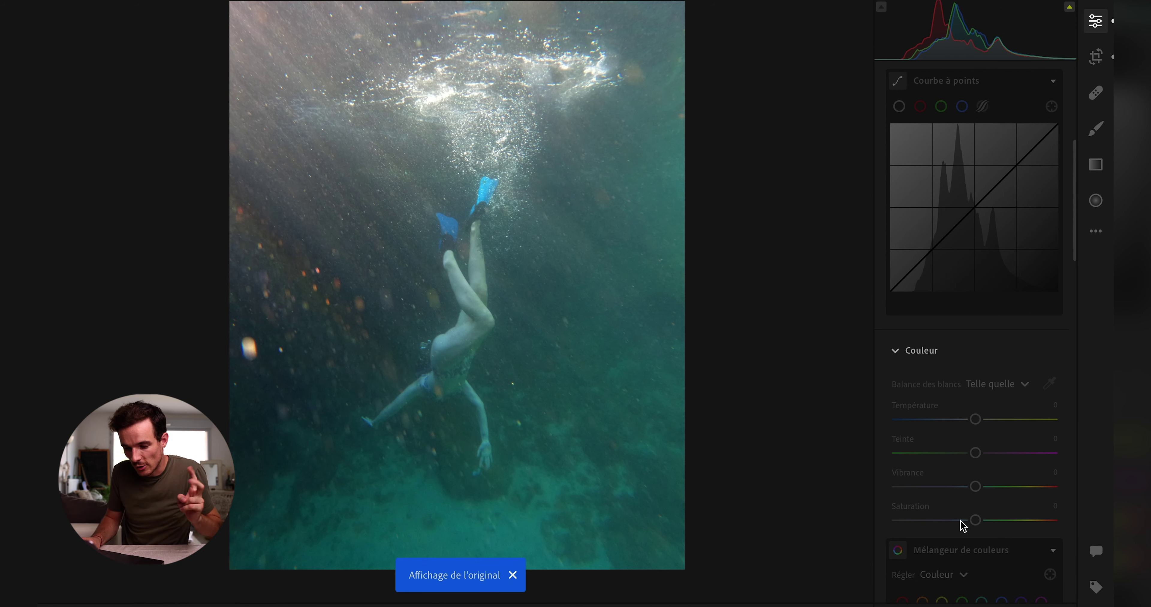
{"action": "key", "text": "backslash"}
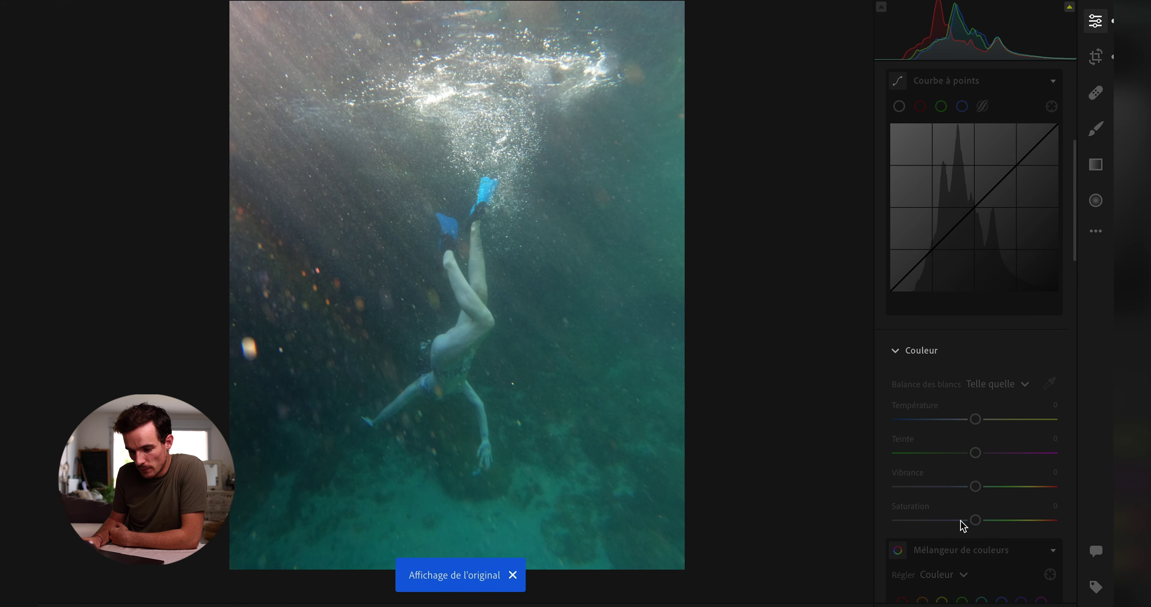
{"action": "key", "text": "backslash"}
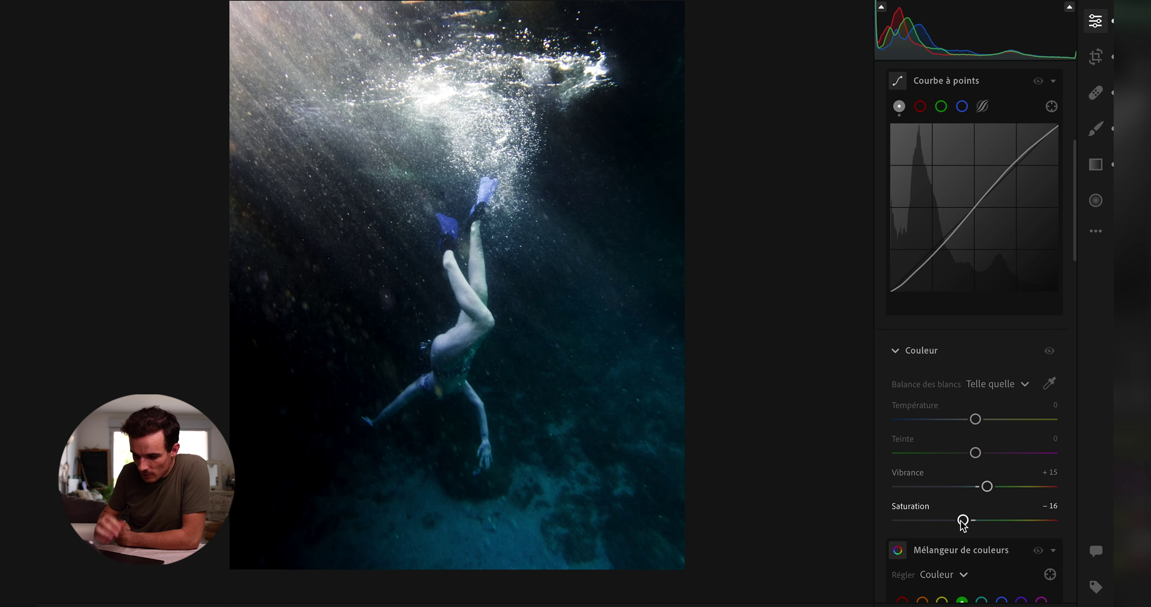
{"action": "left_click", "coordinate": [429, 367]}
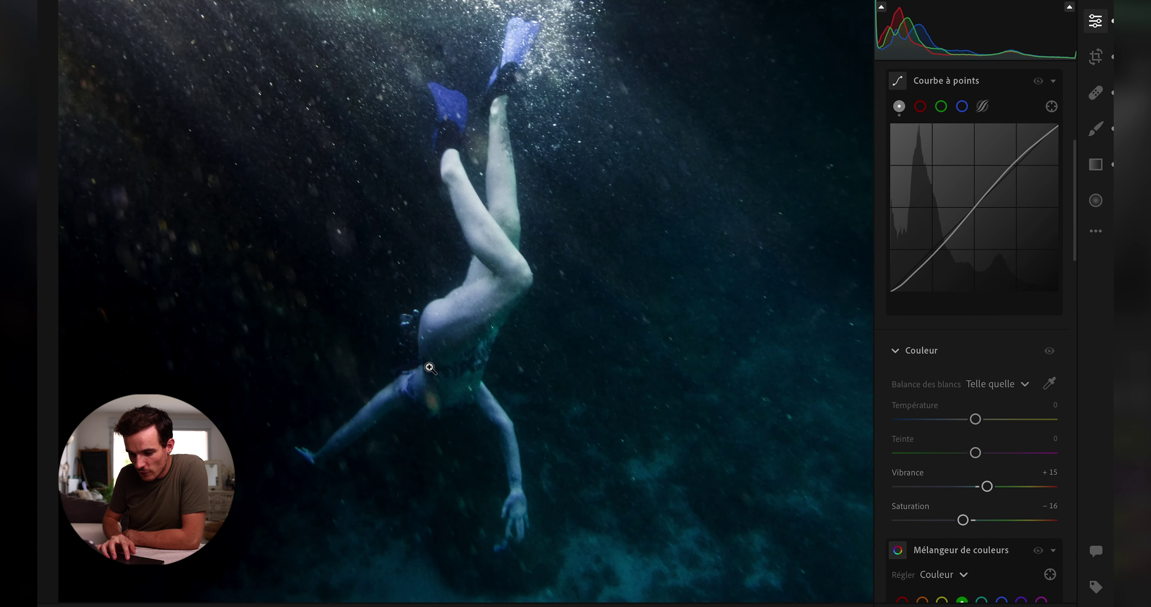
Paint a small brush mask on the diver's leg and warm it: temperature +29, tint +37
{"action": "left_click", "coordinate": [1096, 128]}
{"action": "key", "text": "bracketleft"}
{"action": "key", "text": "bracketleft"}
{"action": "key", "text": "bracketleft"}
{"action": "key", "text": "bracketleft"}
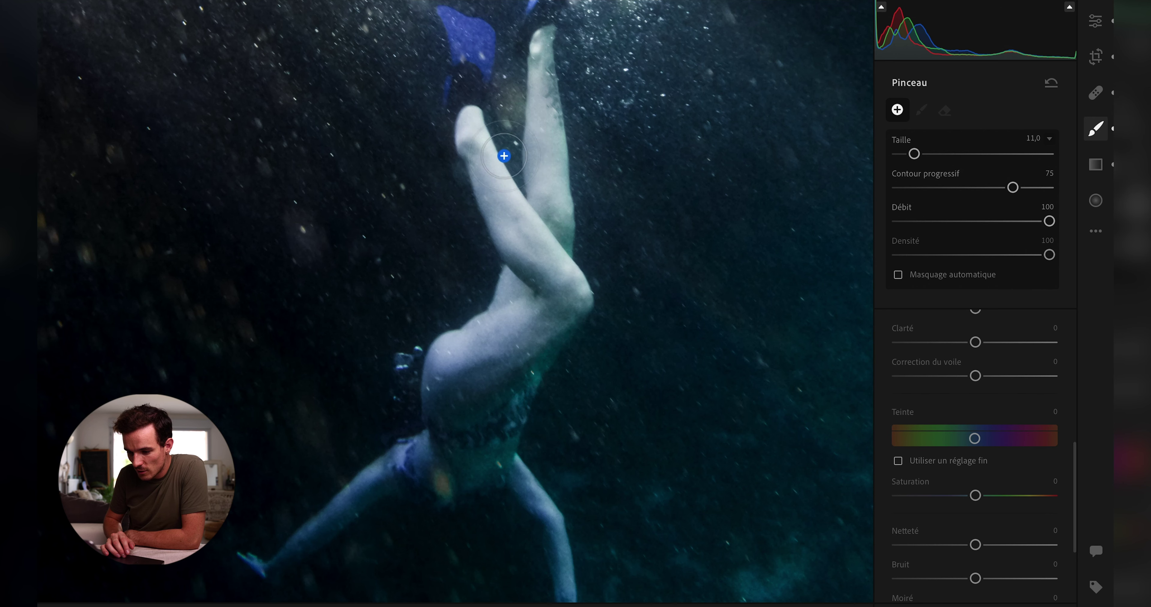
{"action": "left_click", "coordinate": [540, 162]}
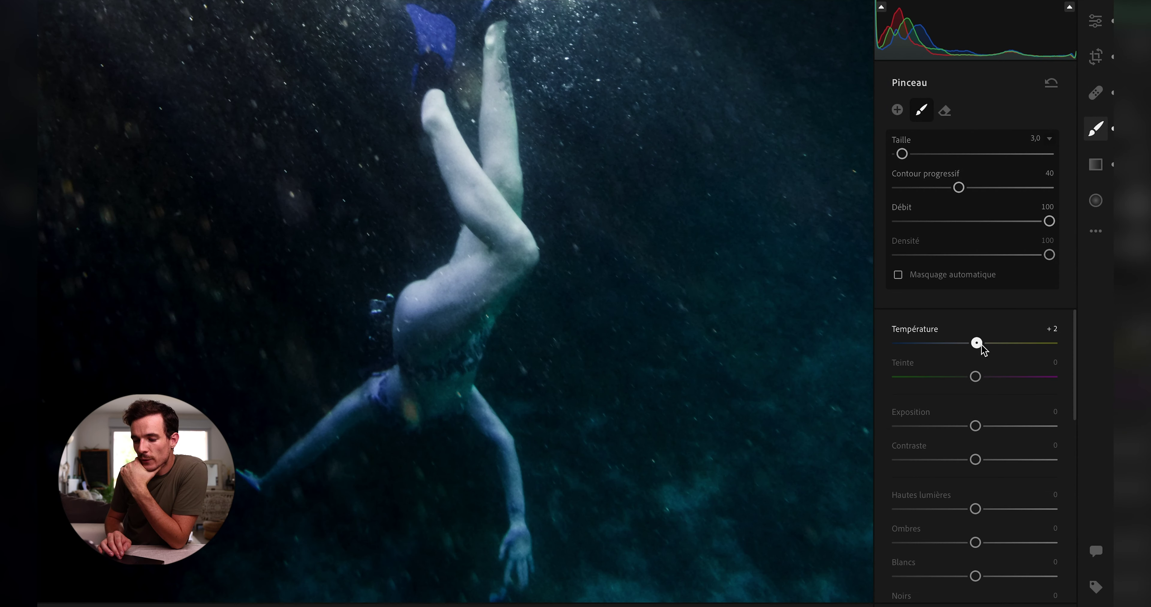
{"action": "left_click_drag", "start_coordinate": [989, 345], "coordinate": [997, 345]}
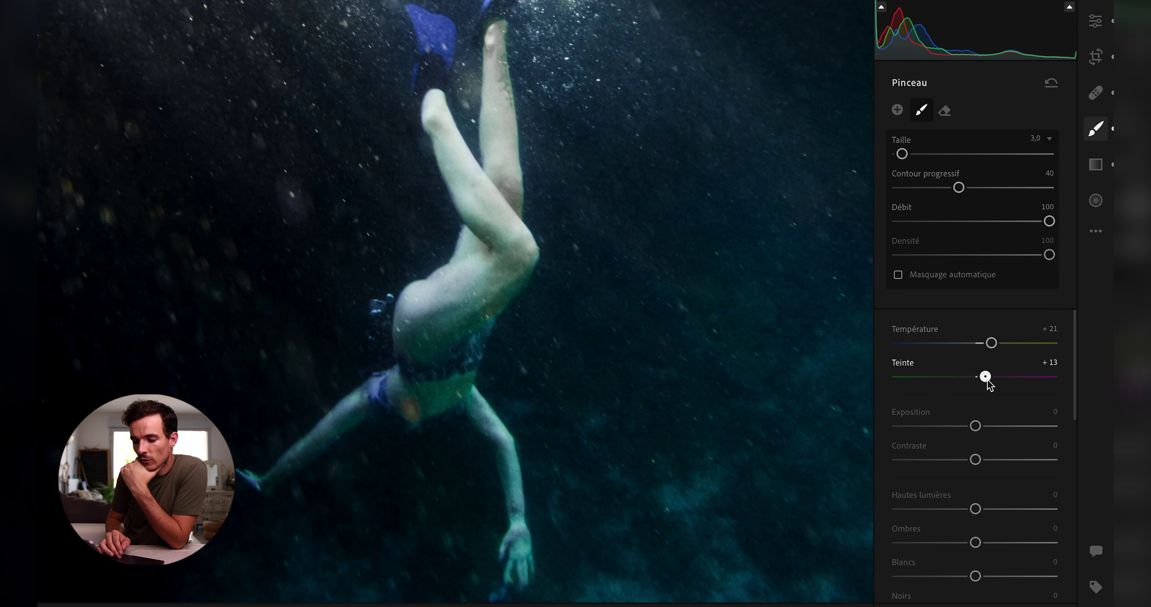
{"action": "left_click_drag", "start_coordinate": [989, 377], "coordinate": [1004, 377]}
{"action": "left_click_drag", "start_coordinate": [991, 343], "coordinate": [1012, 348]}
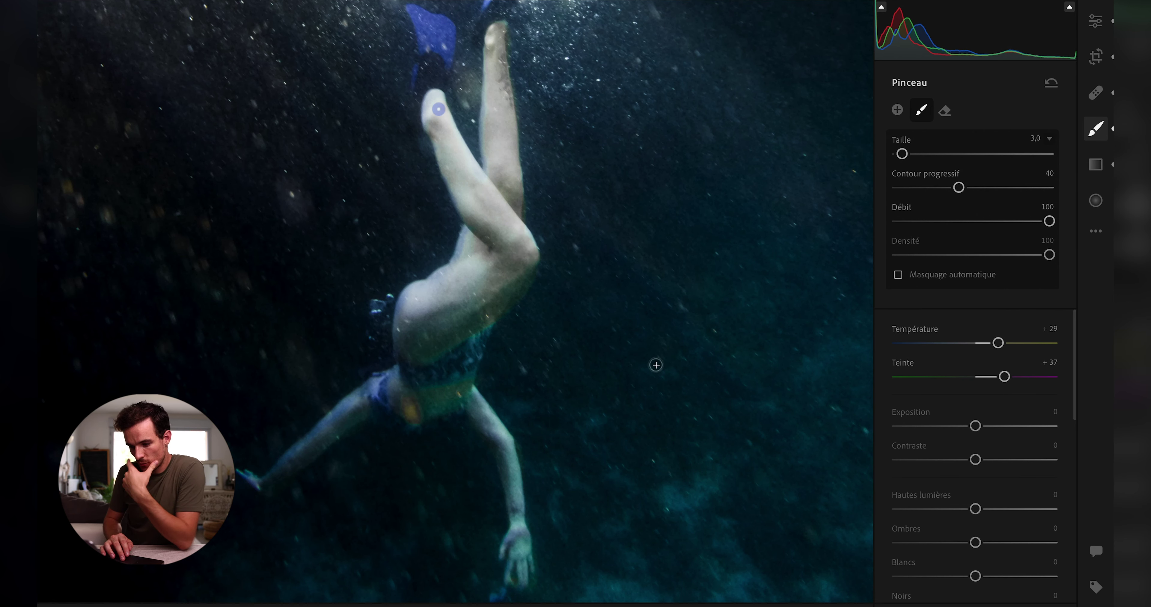
Erase the excess from the skin mask and fit the whole photo in view
{"action": "key", "text": "alt"}
{"action": "left_click_drag", "start_coordinate": [542, 296], "coordinate": [541, 213]}
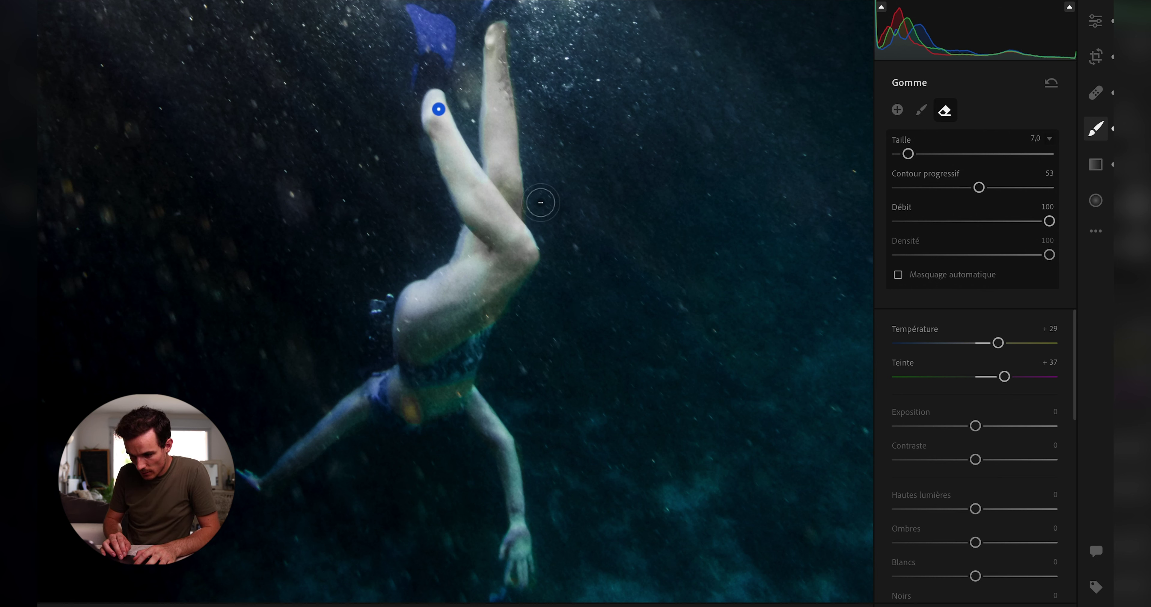
{"action": "key", "text": "alt"}
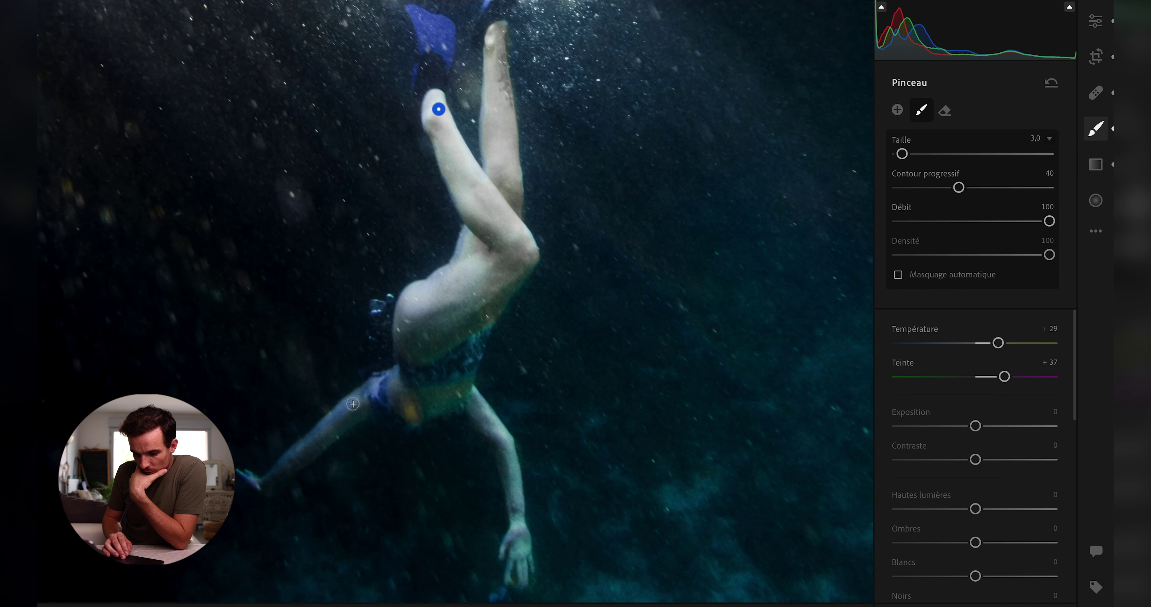
{"action": "key", "text": "z"}
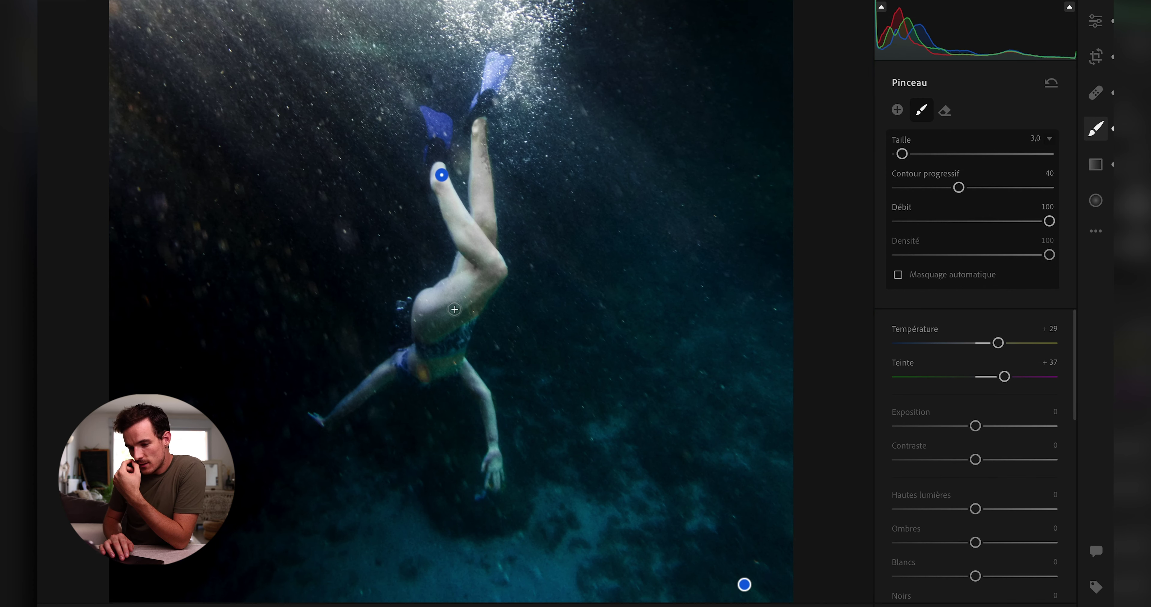
{"action": "scroll", "coordinate": [929, 500], "scroll_direction": "down", "scroll_amount": 1}
{"action": "scroll", "coordinate": [930, 500], "scroll_direction": "down", "scroll_amount": 5}
{"action": "scroll", "coordinate": [929, 500], "scroll_direction": "down", "scroll_amount": 2}
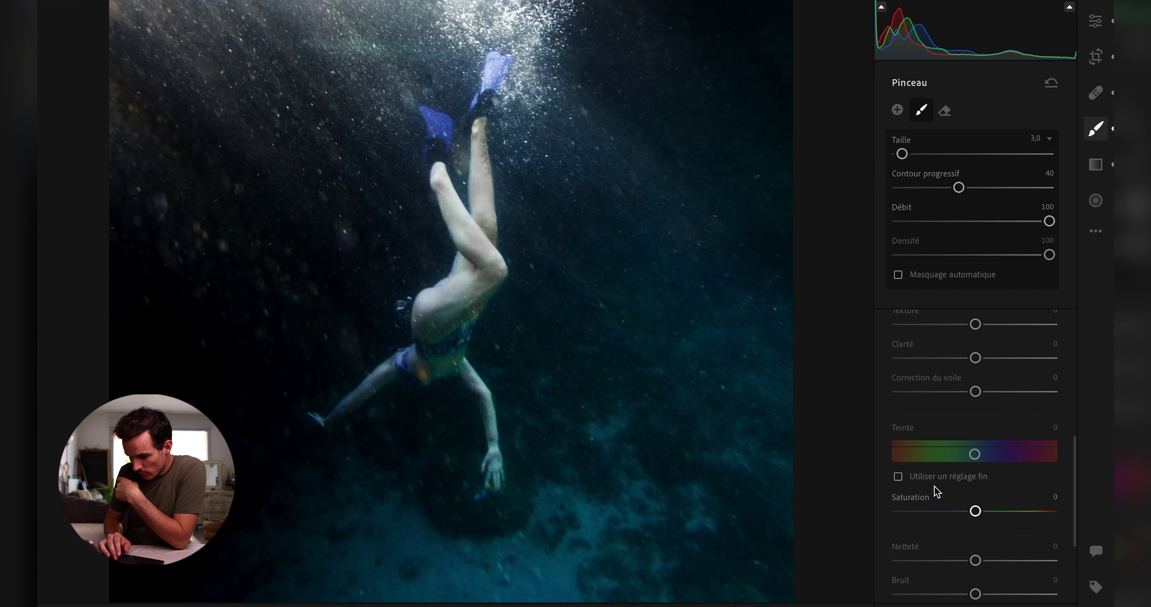
Shift the skin mask's hue to +180 and saturation to −21, checking against the original
{"action": "left_click_drag", "start_coordinate": [974, 454], "coordinate": [956, 454]}
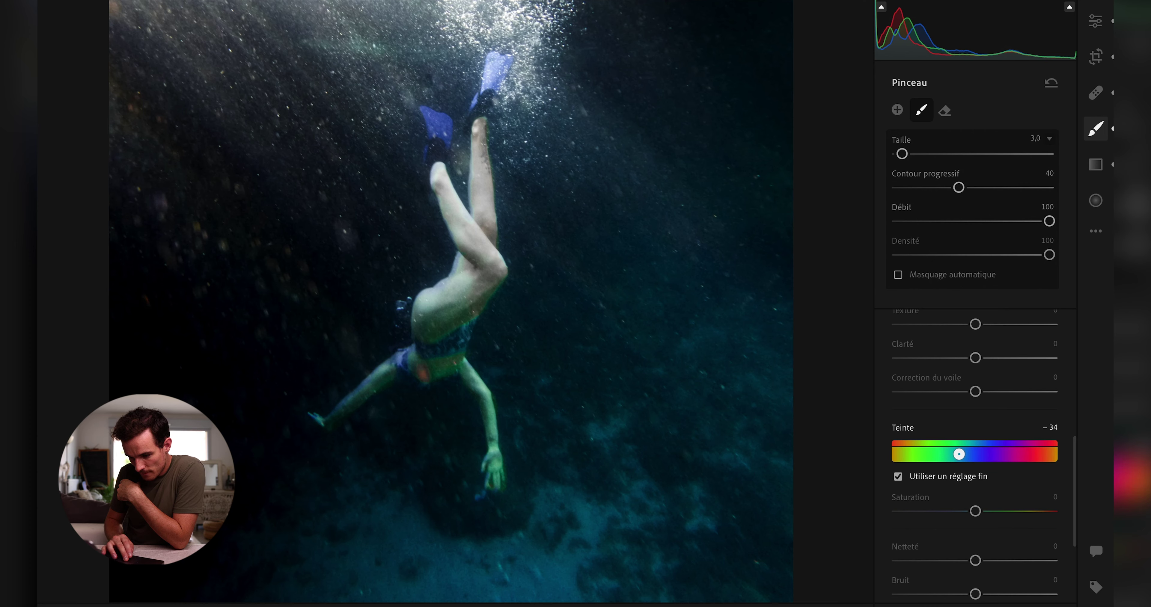
{"action": "scroll", "coordinate": [959, 454], "scroll_direction": "down", "scroll_amount": 3}
{"action": "left_click", "coordinate": [898, 408]}
{"action": "left_click_drag", "start_coordinate": [959, 386], "coordinate": [904, 389]}
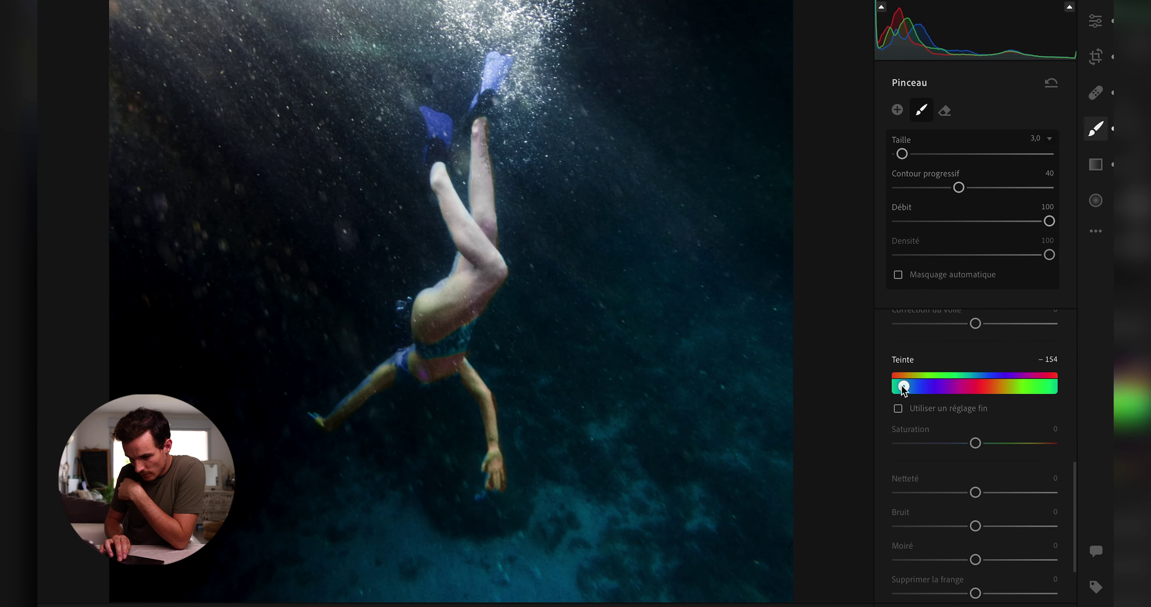
{"action": "key", "text": "backslash"}
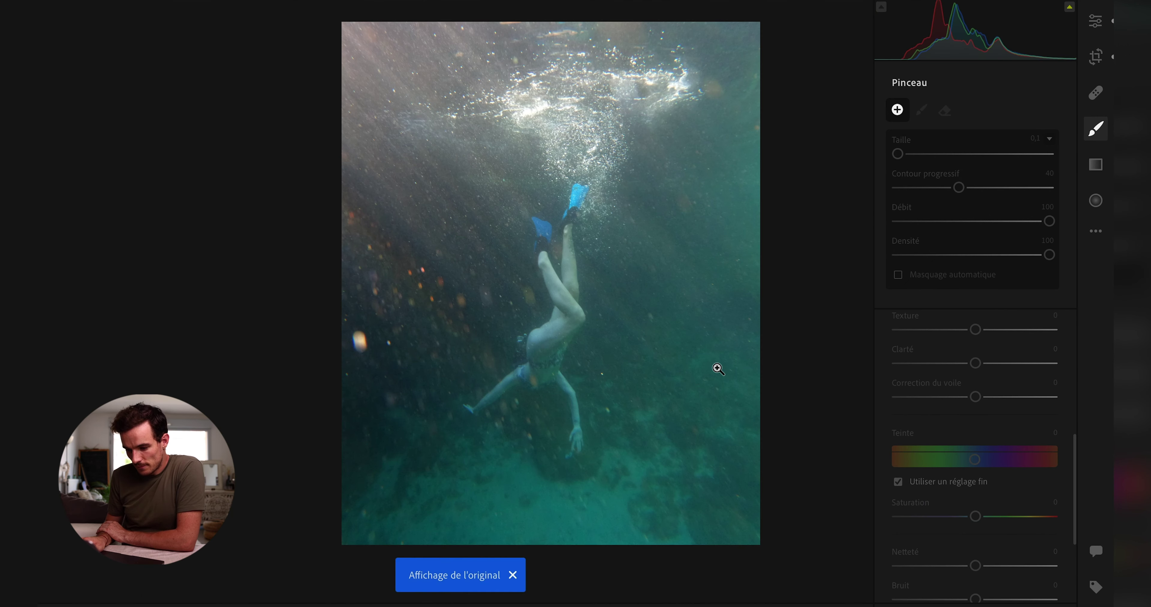
{"action": "key", "text": "backslash"}
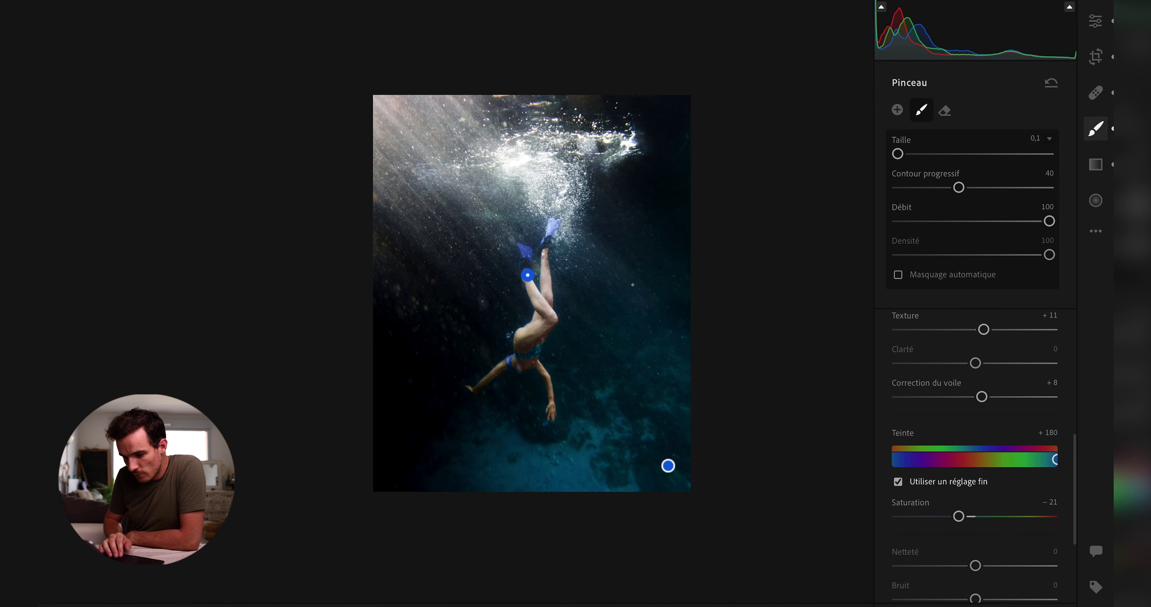
{"action": "scroll", "coordinate": [633, 285], "scroll_direction": "up", "scroll_amount": 2}
{"action": "scroll", "coordinate": [632, 285], "scroll_direction": "up", "scroll_amount": 2}
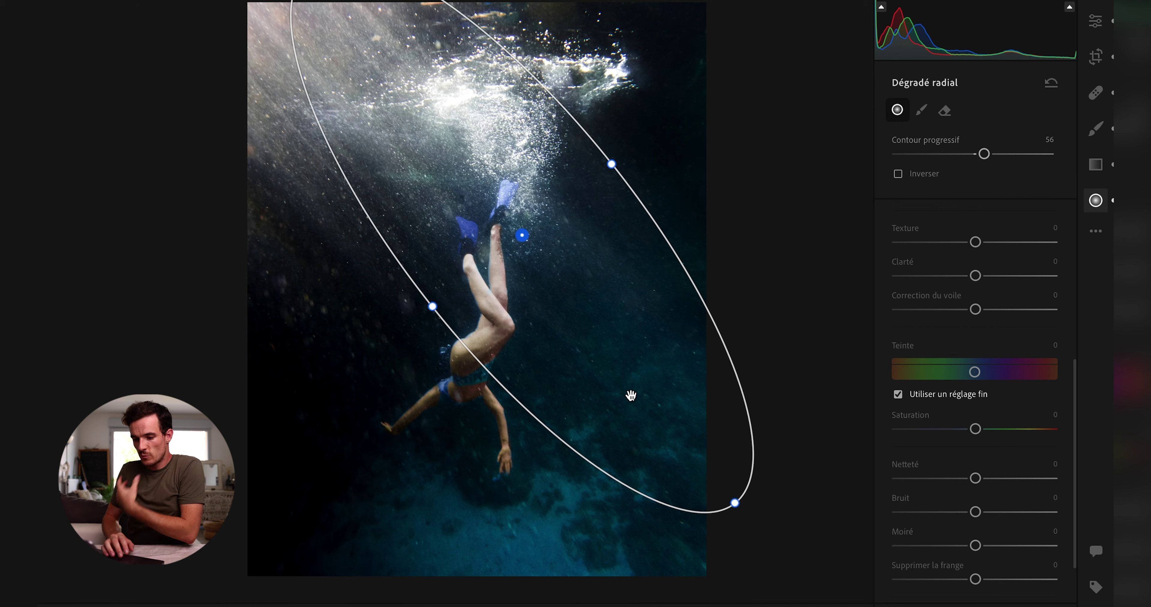
Place the radial gradient over the diver with feather 68, whites +34, blacks −3, shadows +10
{"action": "left_click_drag", "start_coordinate": [598, 313], "coordinate": [547, 343]}
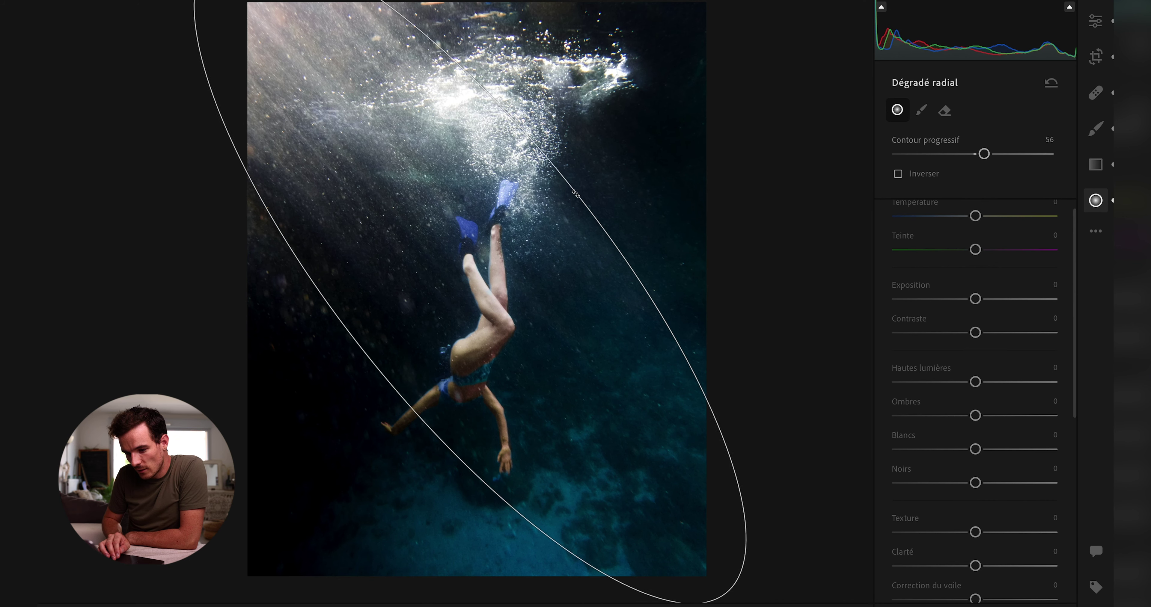
{"action": "left_click", "coordinate": [1001, 153]}
{"action": "left_click_drag", "start_coordinate": [975, 449], "coordinate": [1004, 450]}
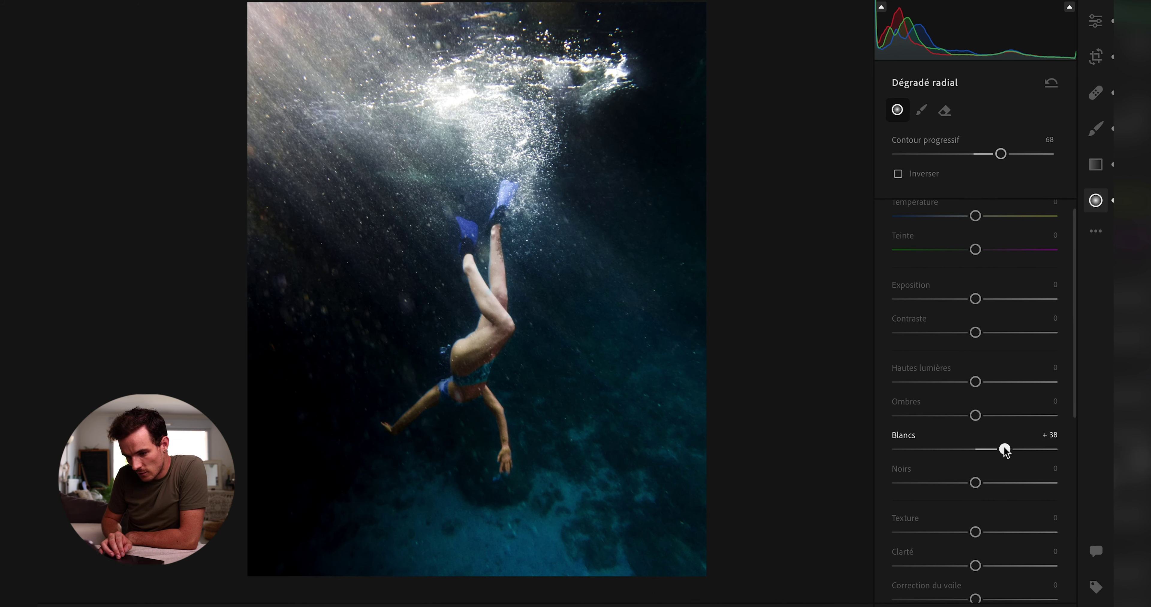
{"action": "left_click_drag", "start_coordinate": [957, 483], "coordinate": [971, 485]}
{"action": "left_click_drag", "start_coordinate": [975, 415], "coordinate": [993, 417]}
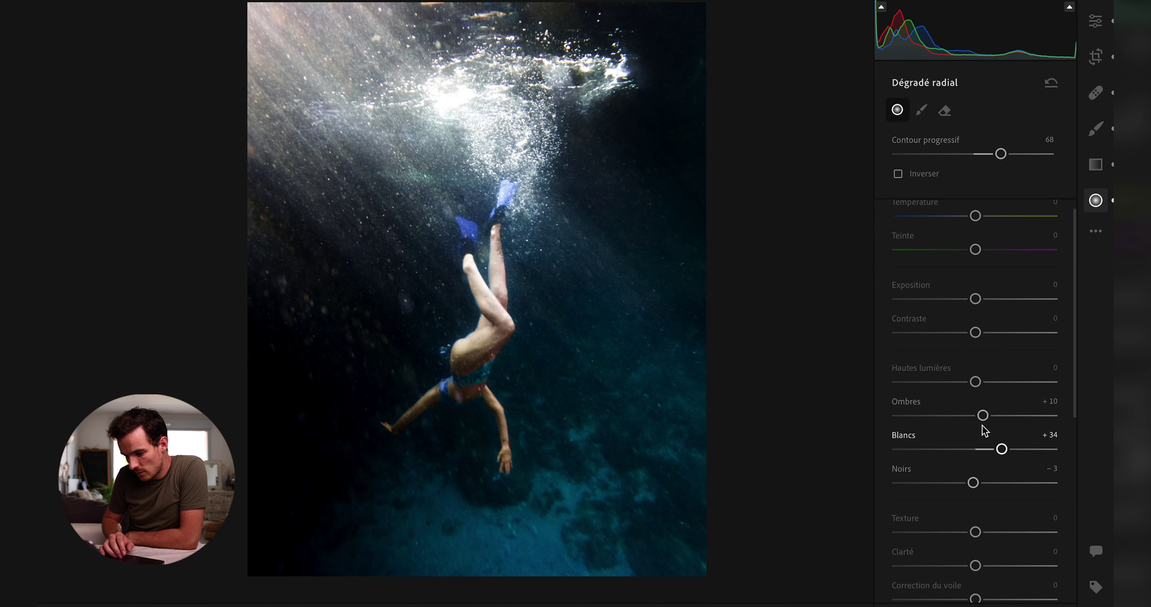
Give the radial gradient clarity +12 and saturation −11
{"action": "scroll", "coordinate": [985, 431], "scroll_direction": "down", "scroll_amount": 3}
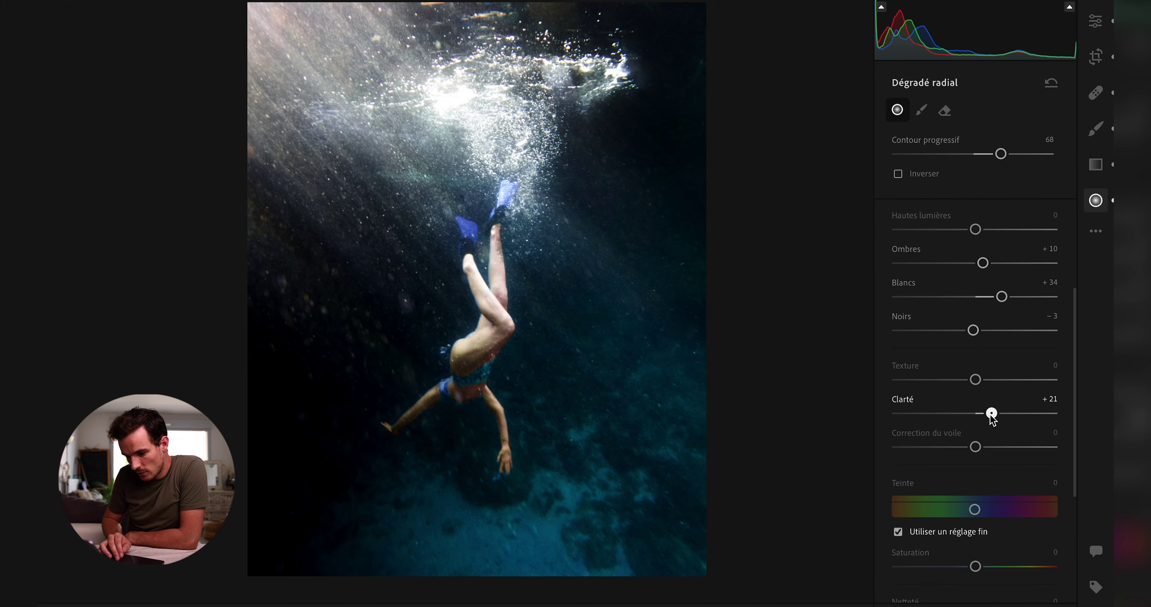
{"action": "left_click_drag", "start_coordinate": [983, 416], "coordinate": [983, 416]}
{"action": "scroll", "coordinate": [983, 416], "scroll_direction": "down", "scroll_amount": 3}
{"action": "left_click_drag", "start_coordinate": [976, 415], "coordinate": [960, 416]}
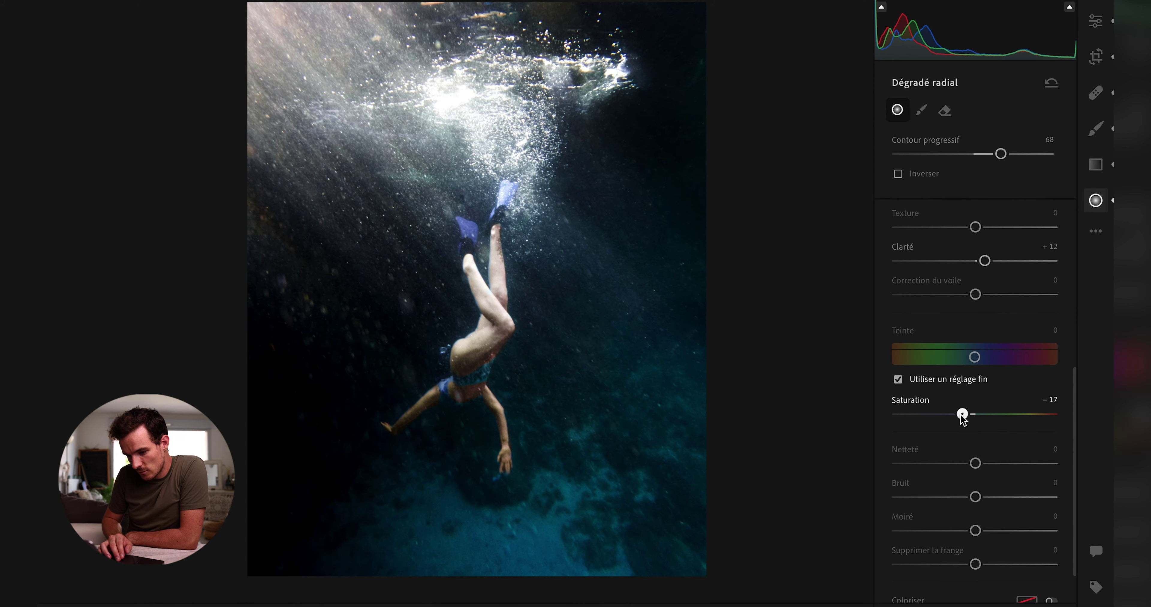
{"action": "left_click", "coordinate": [992, 418]}
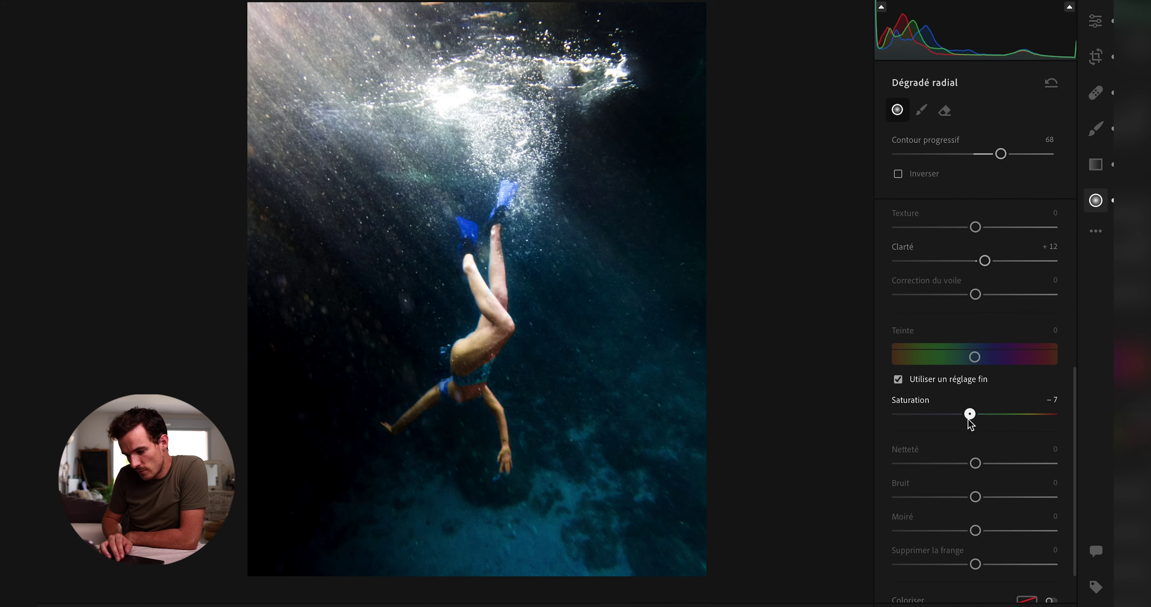
{"action": "scroll", "coordinate": [979, 496], "scroll_direction": "down", "scroll_amount": 2}
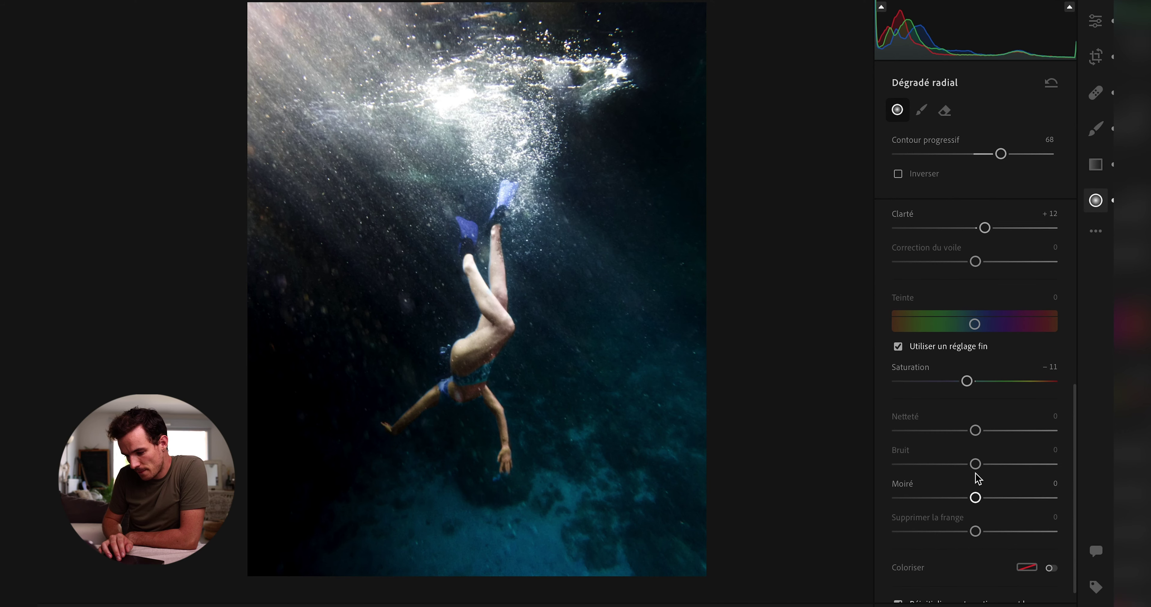
{"action": "scroll", "coordinate": [977, 487], "scroll_direction": "down", "scroll_amount": 1}
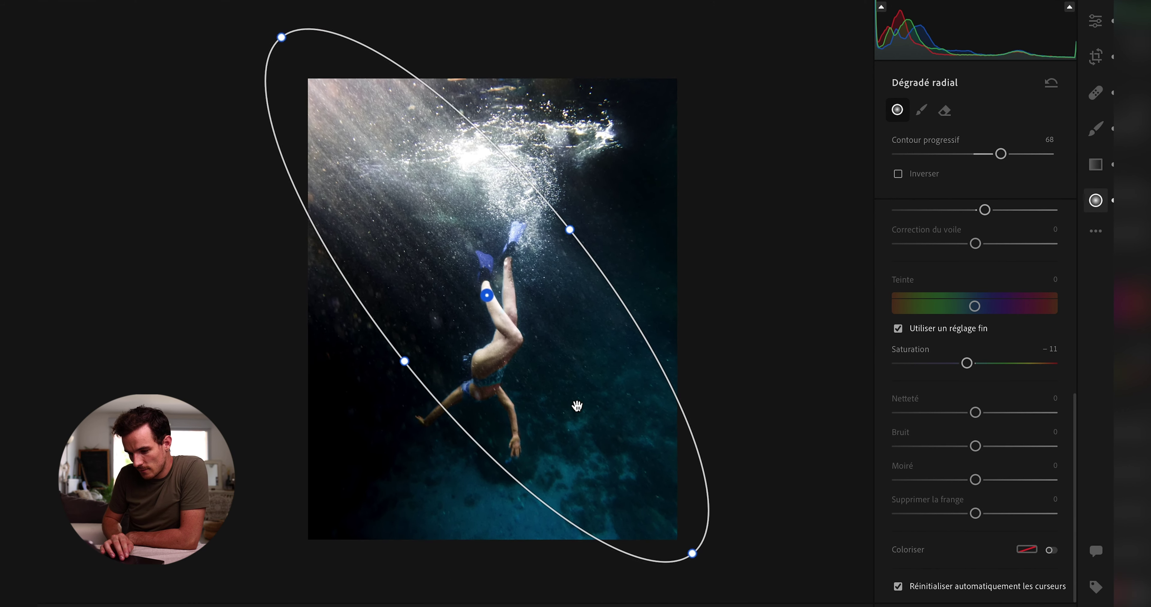
Compare the gradient result with the unedited original, then return to the global edit settings
{"action": "key", "text": "backslash"}
{"action": "key", "text": "backslash"}
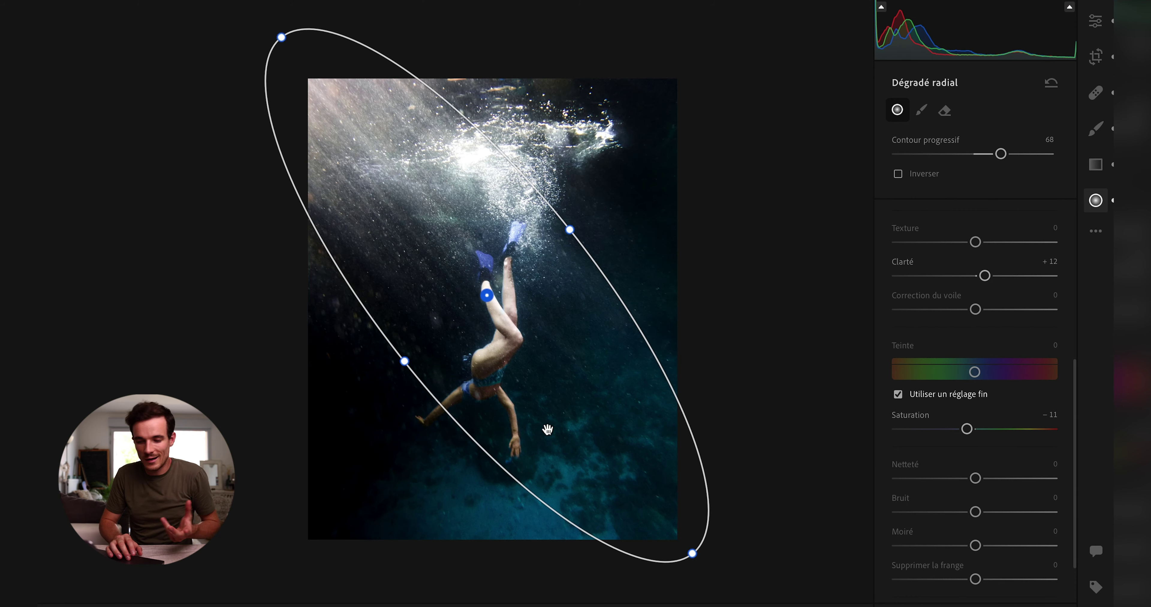
{"action": "scroll", "coordinate": [414, 375], "scroll_direction": "up", "scroll_amount": 5}
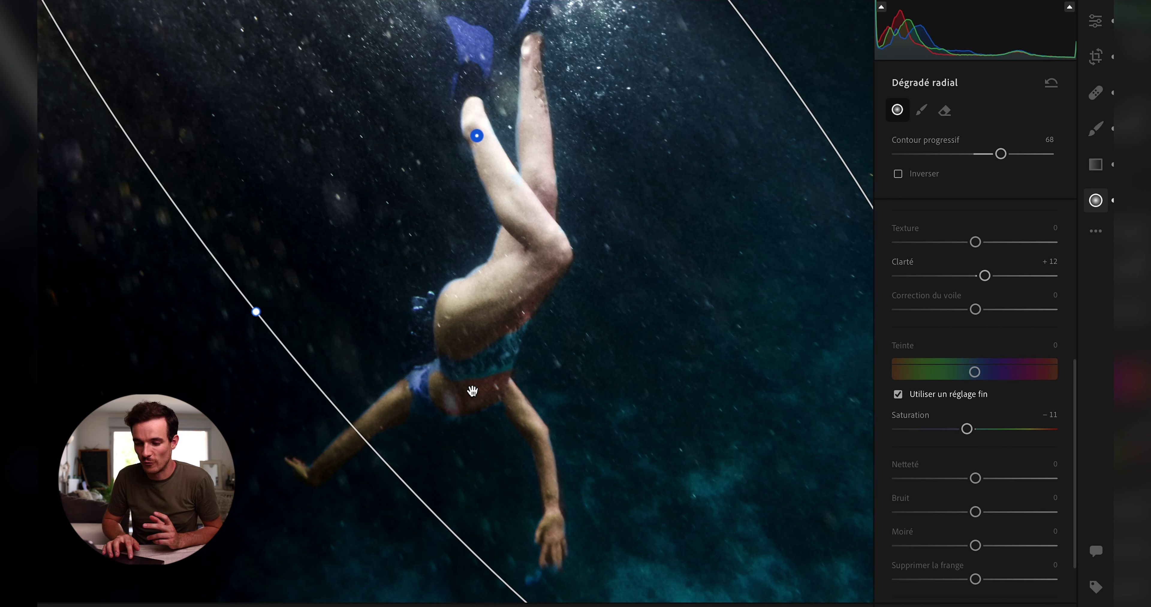
{"action": "scroll", "coordinate": [472, 391], "scroll_direction": "down", "scroll_amount": 3}
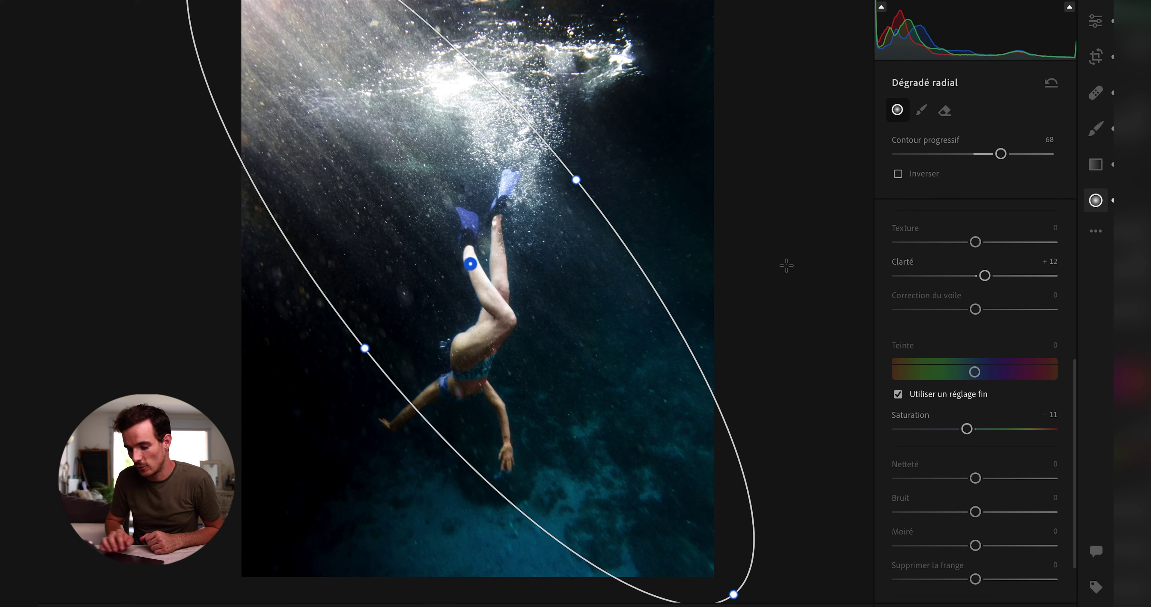
{"action": "scroll", "coordinate": [632, 405], "scroll_direction": "up", "scroll_amount": 2}
{"action": "scroll", "coordinate": [634, 390], "scroll_direction": "up", "scroll_amount": 1}
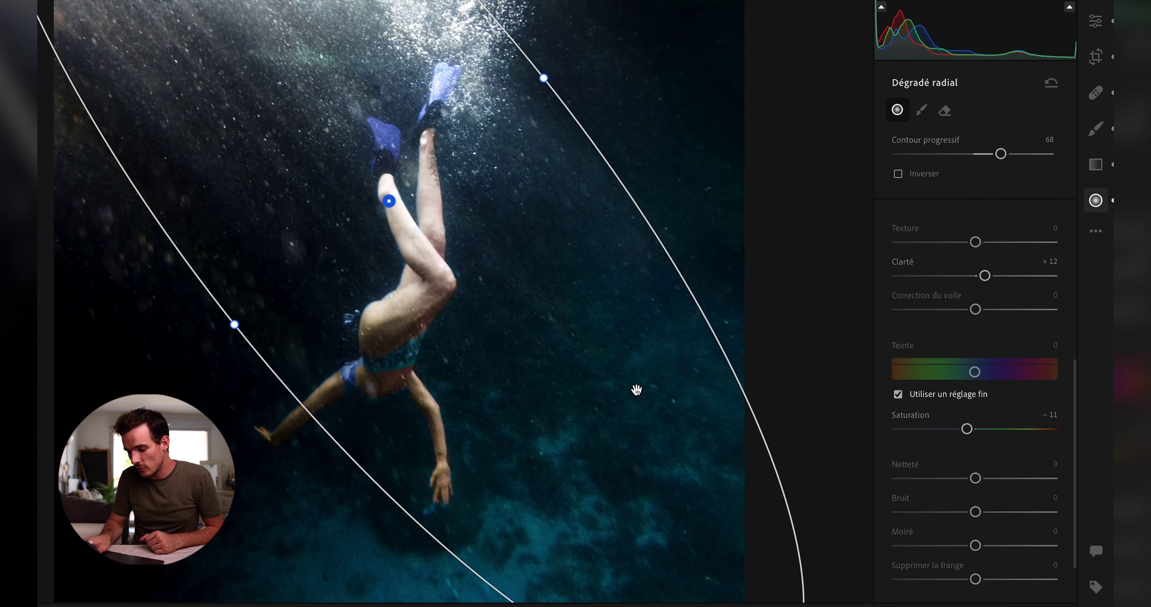
{"action": "key", "text": "backslash"}
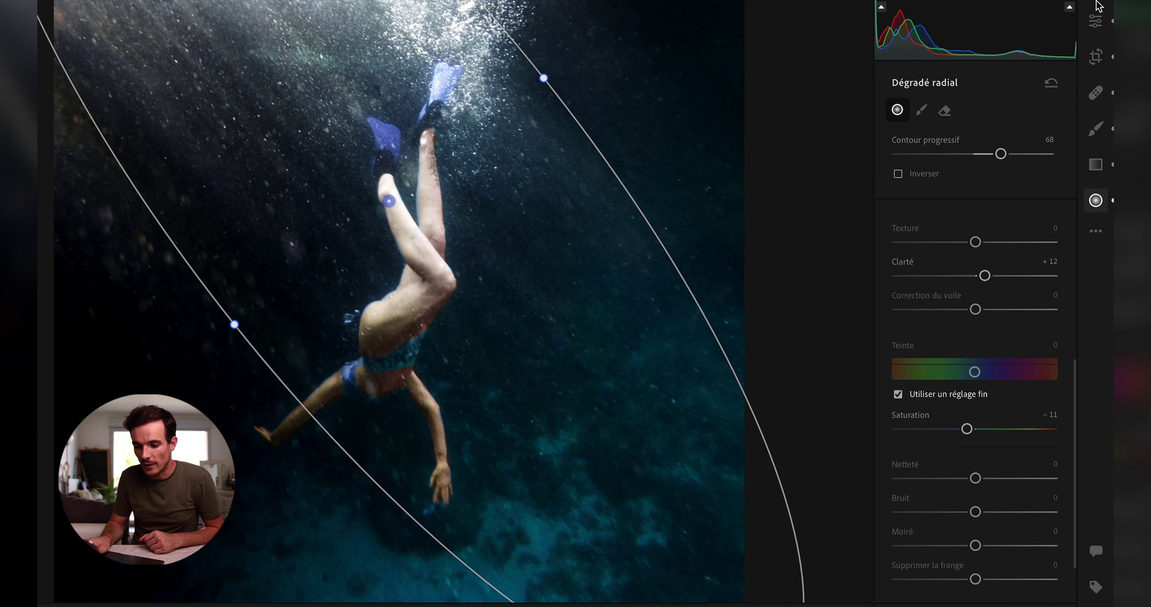
{"action": "key", "text": "e"}
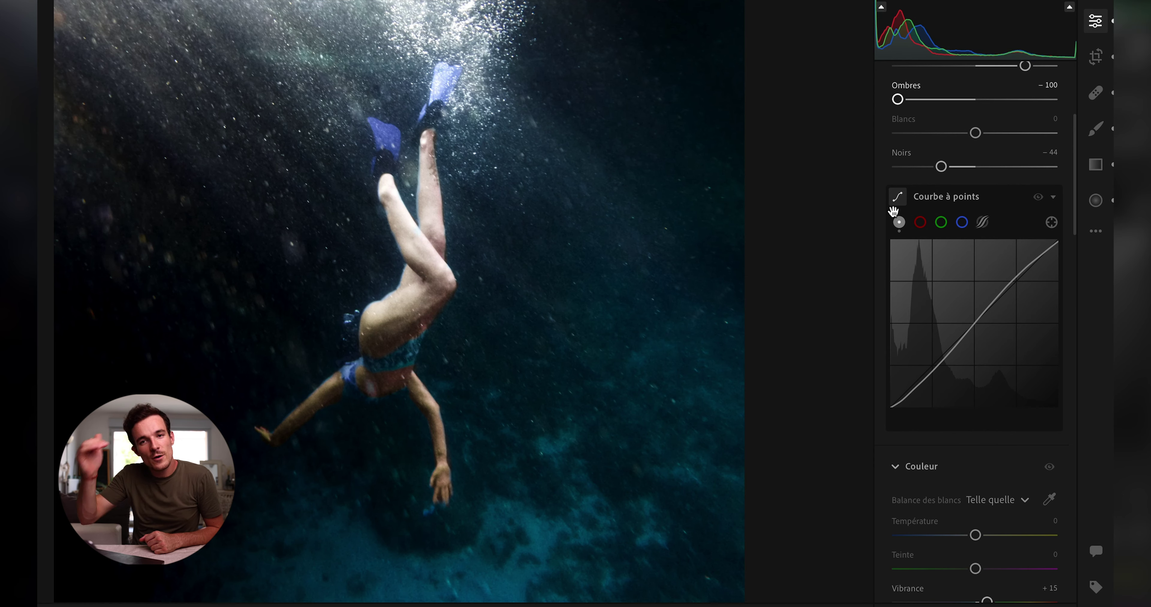
Hide the edit panel, fit the photo to the wider view, and toggle to the unedited original
{"action": "left_click", "coordinate": [1095, 25]}
{"action": "left_click", "coordinate": [569, 403]}
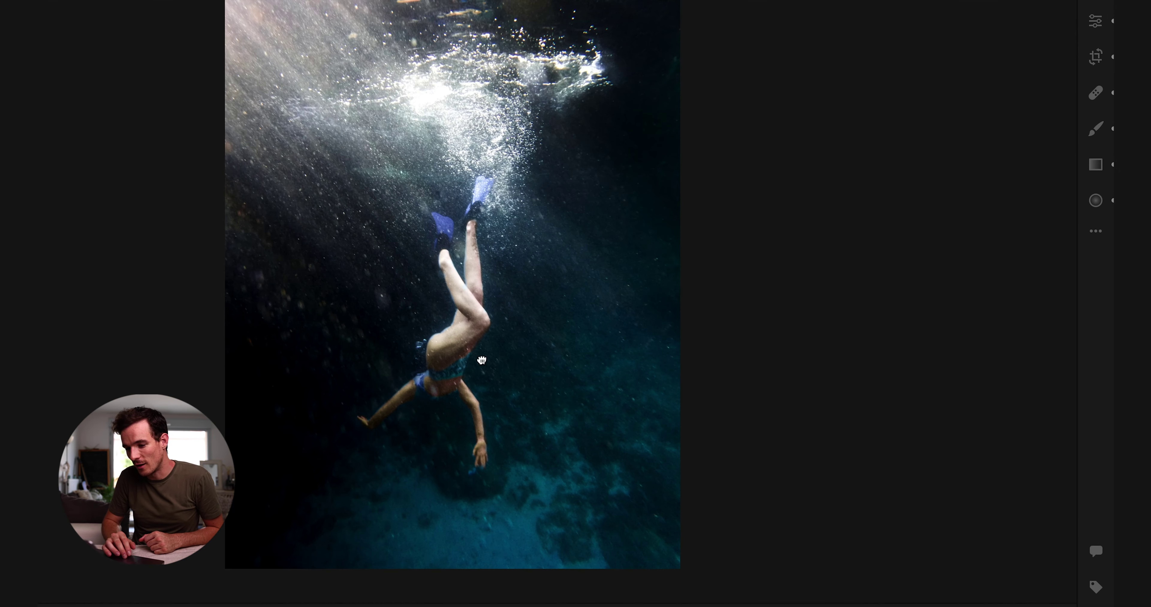
{"action": "key", "text": "backslash"}
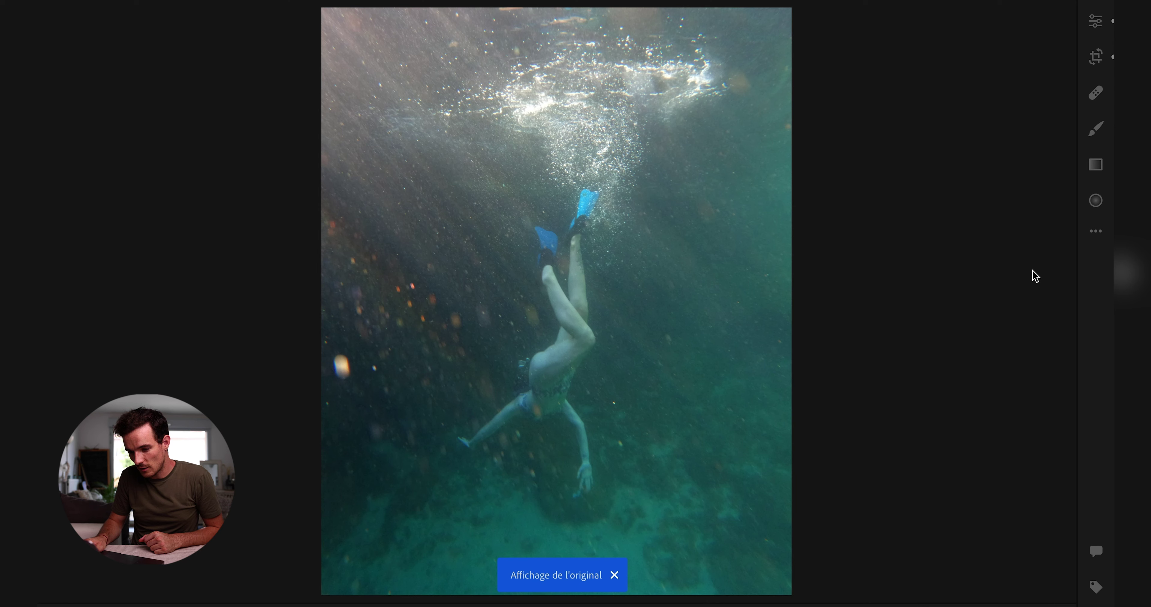
{"action": "key", "text": "backslash"}
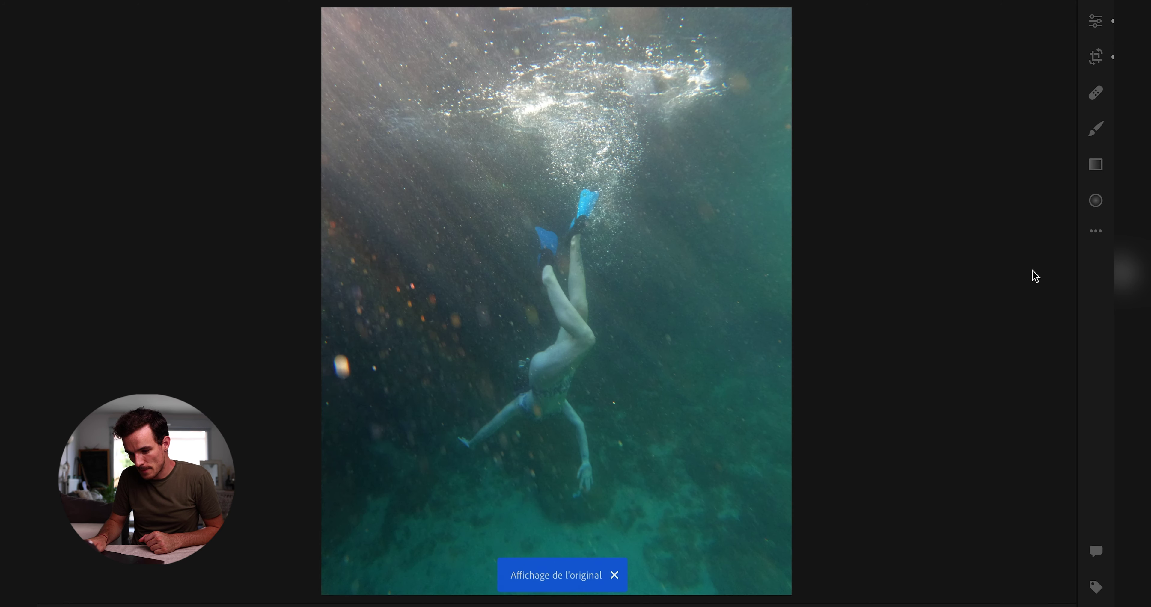